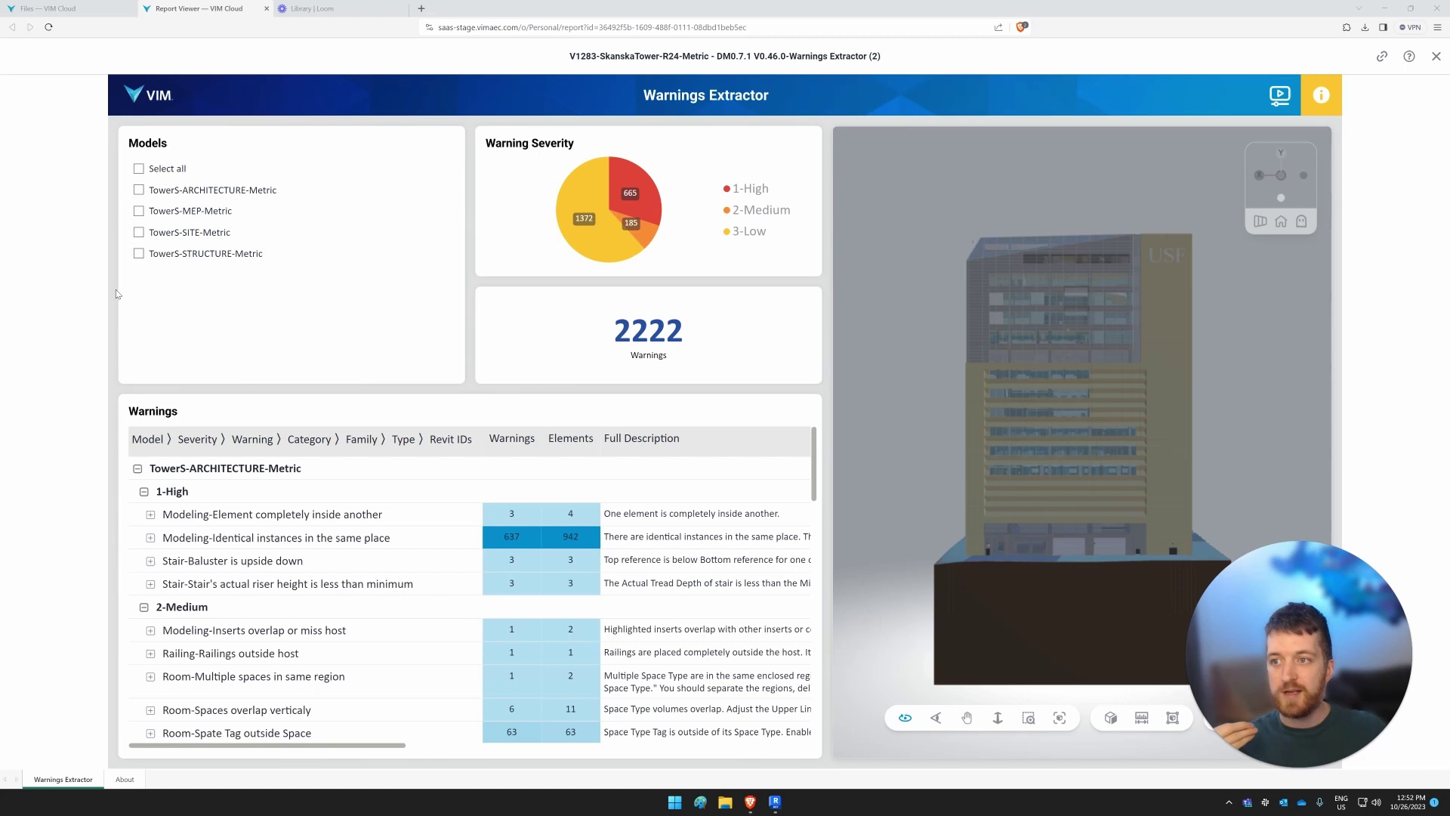
Try filtering the report by the TowerS ARCHITECTURE and MEP models, then clear the model filter.
click(139, 190)
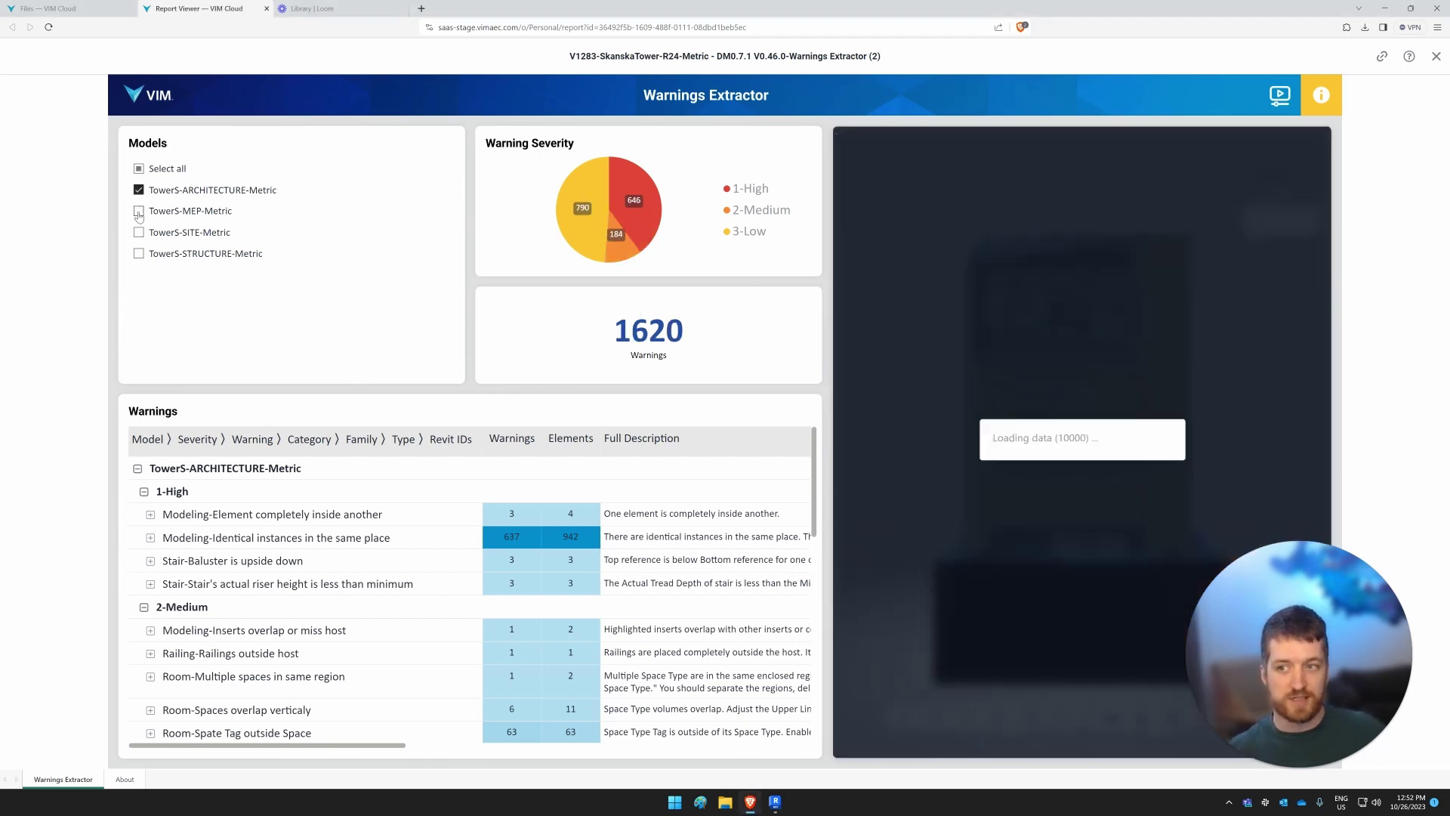
click(139, 213)
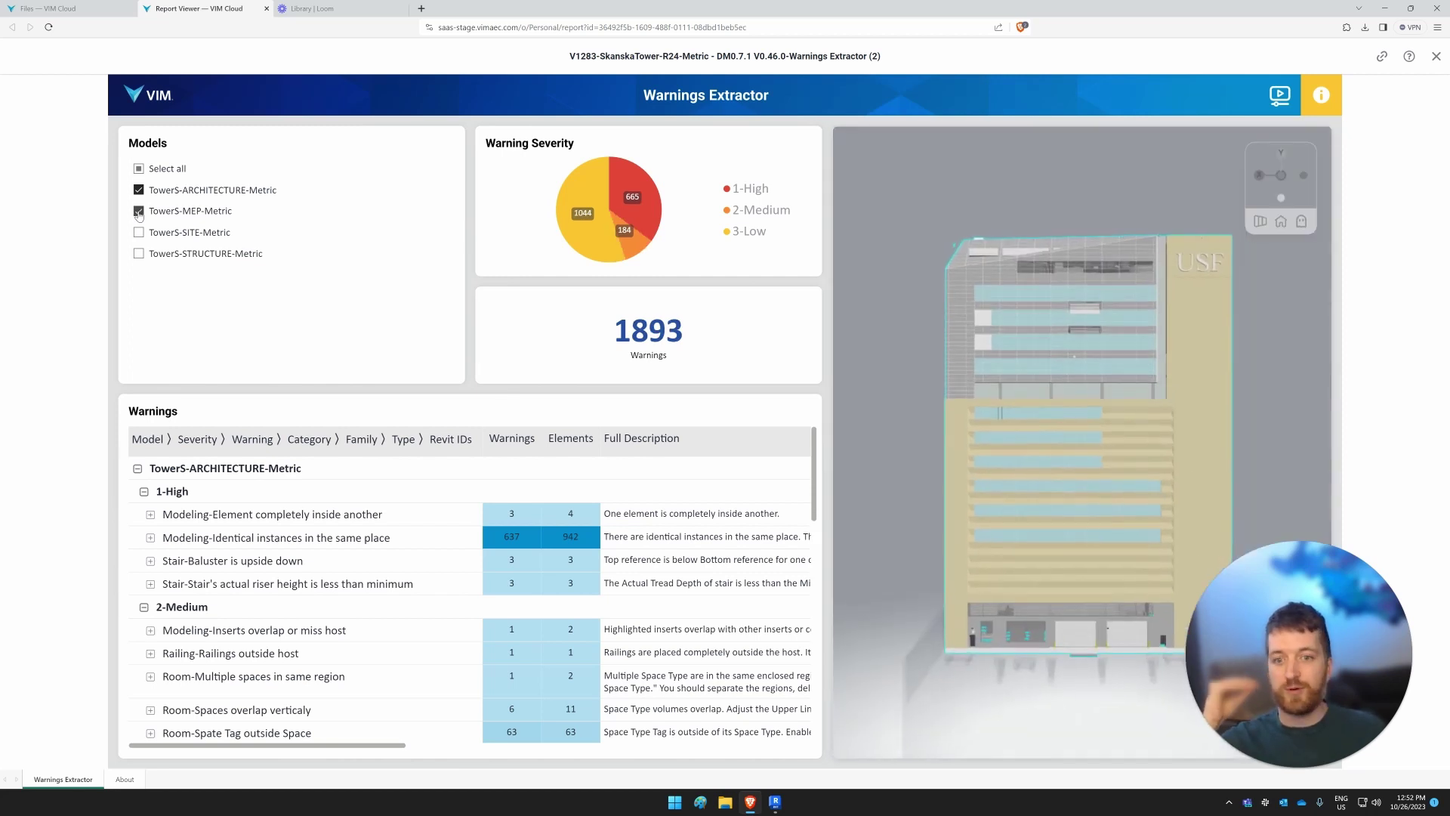
click(139, 212)
click(139, 170)
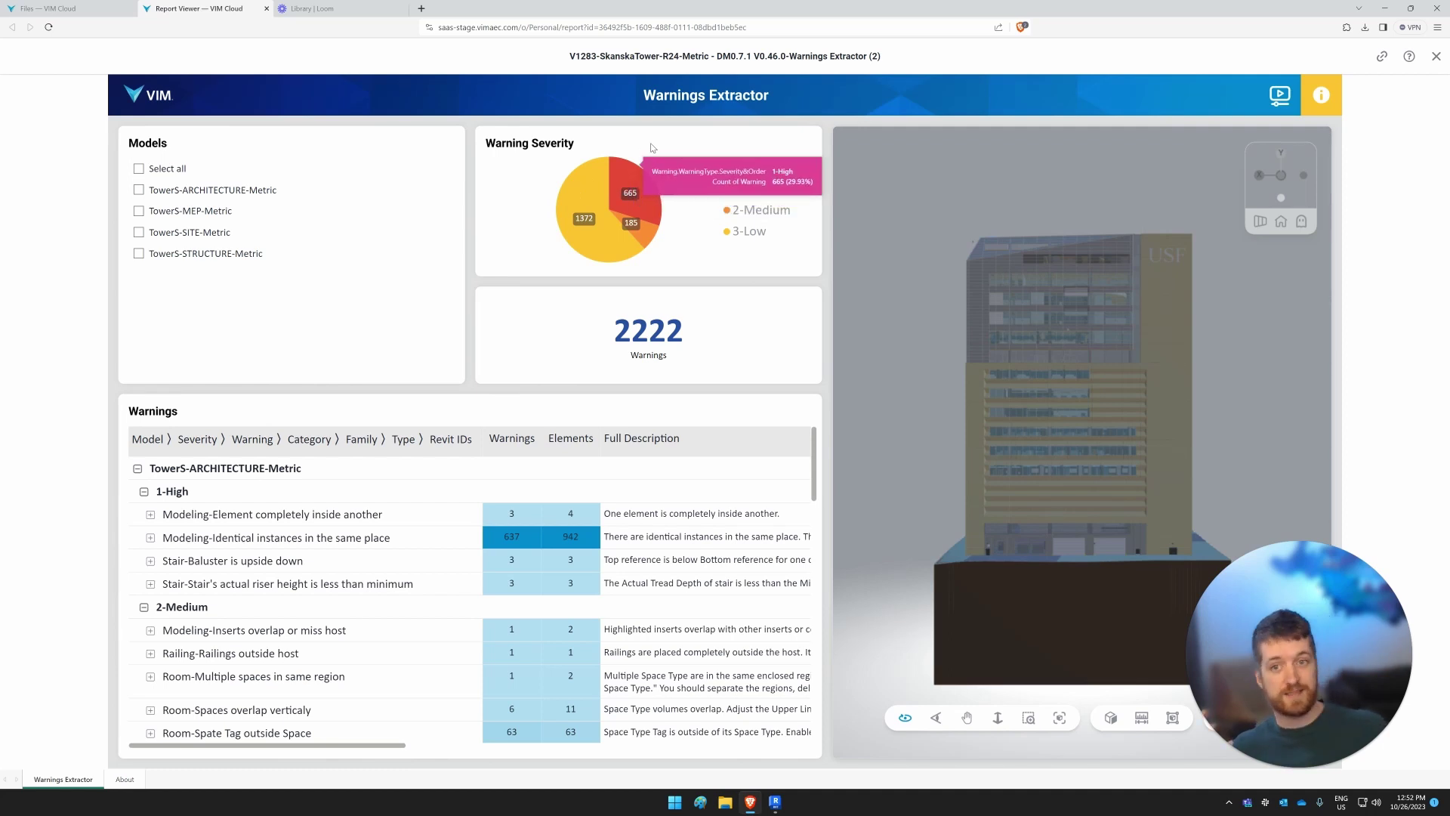
Try the 1-High, 2-Medium and 3-Low severity filters, then clear the severity filter.
mouse_move(615, 180)
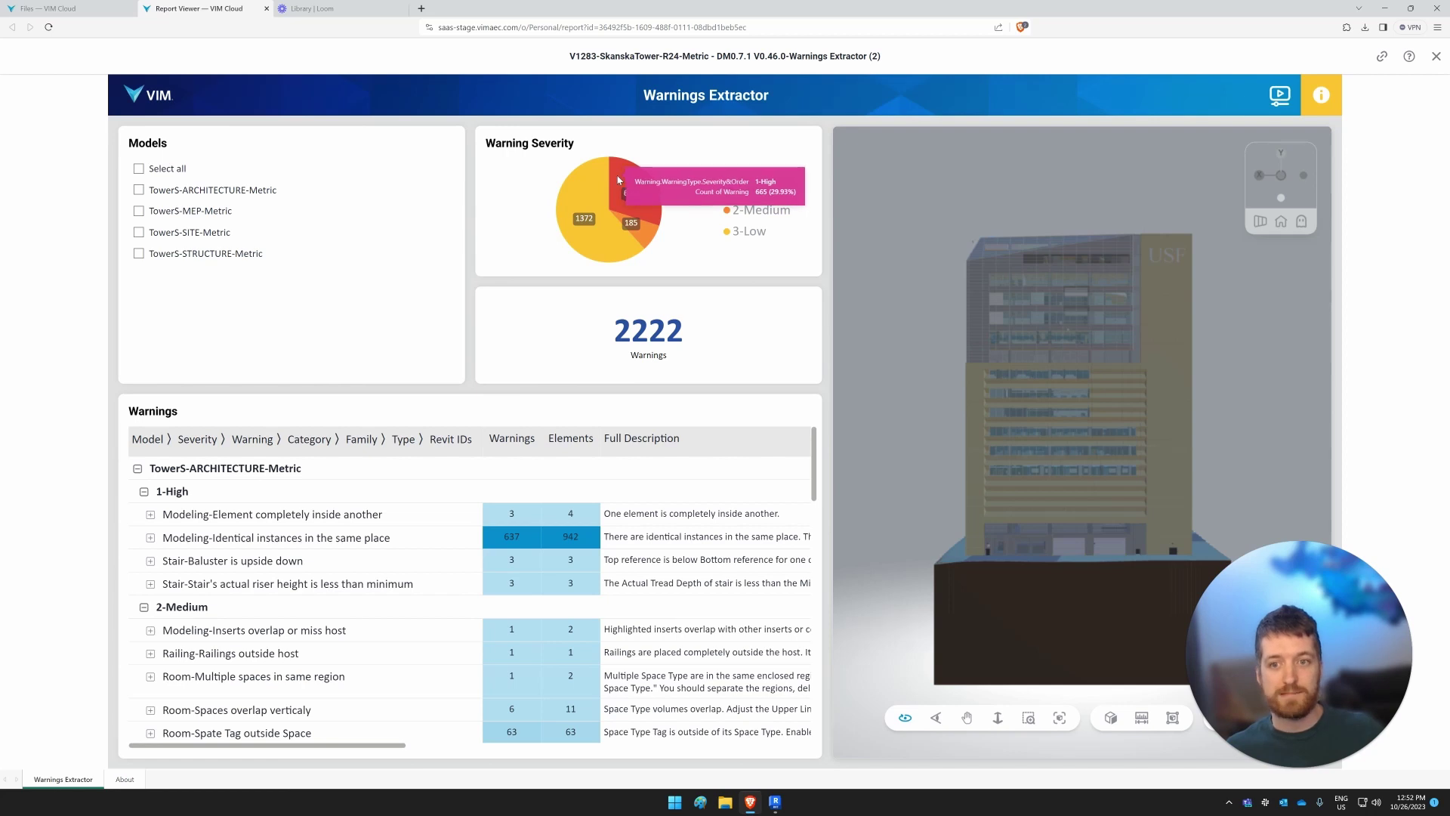
click(618, 180)
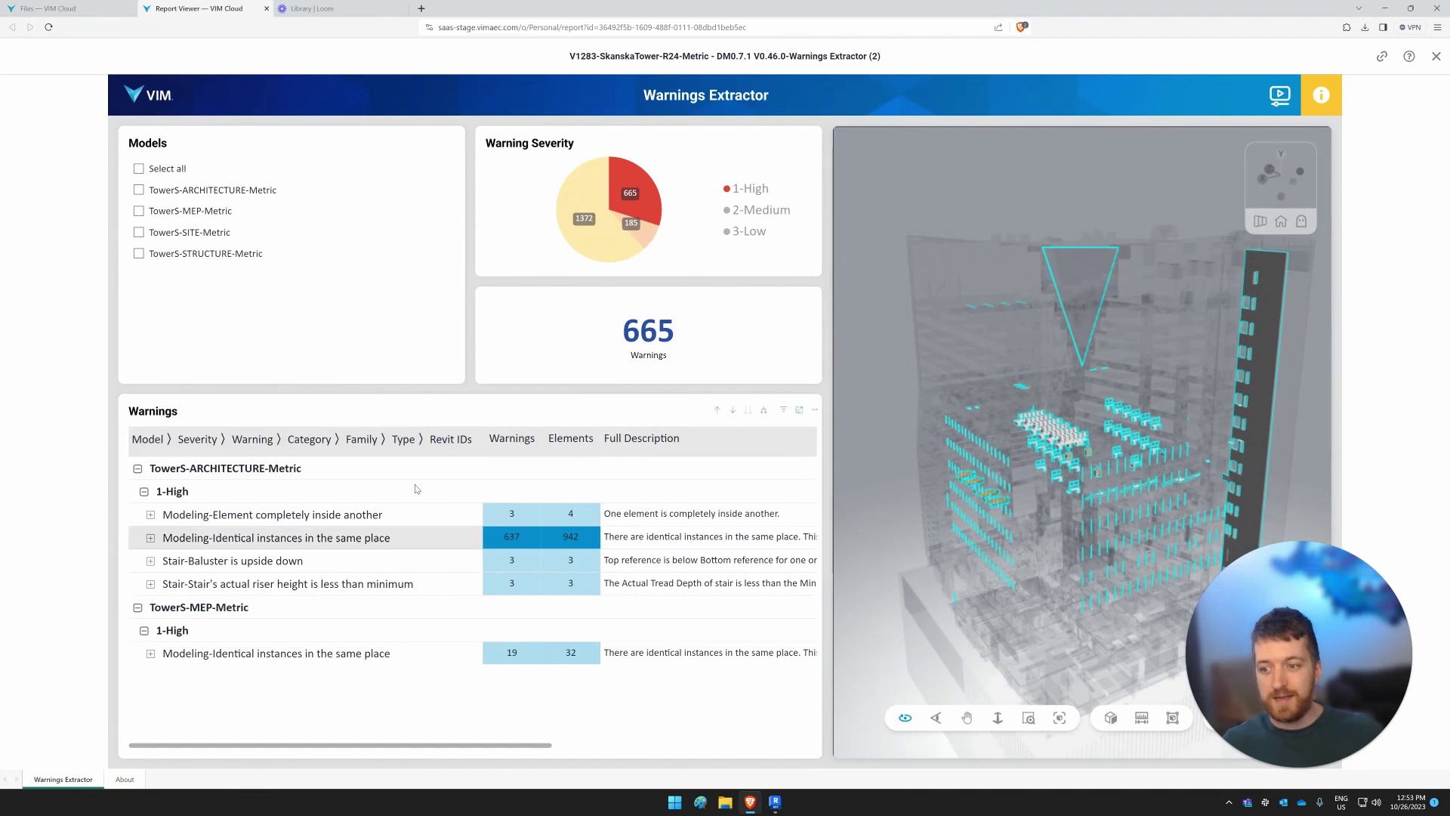
click(645, 241)
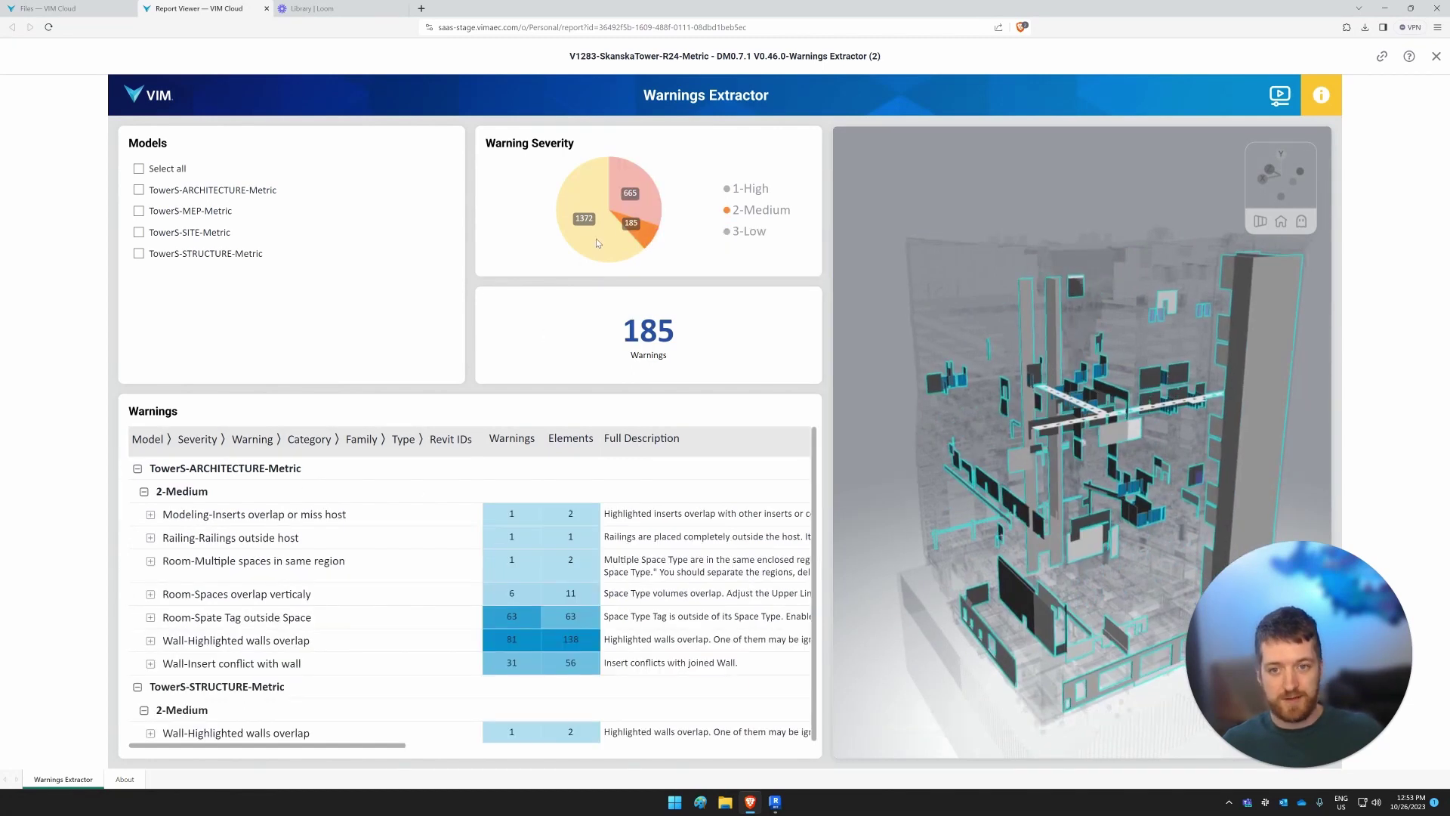
click(592, 238)
click(591, 239)
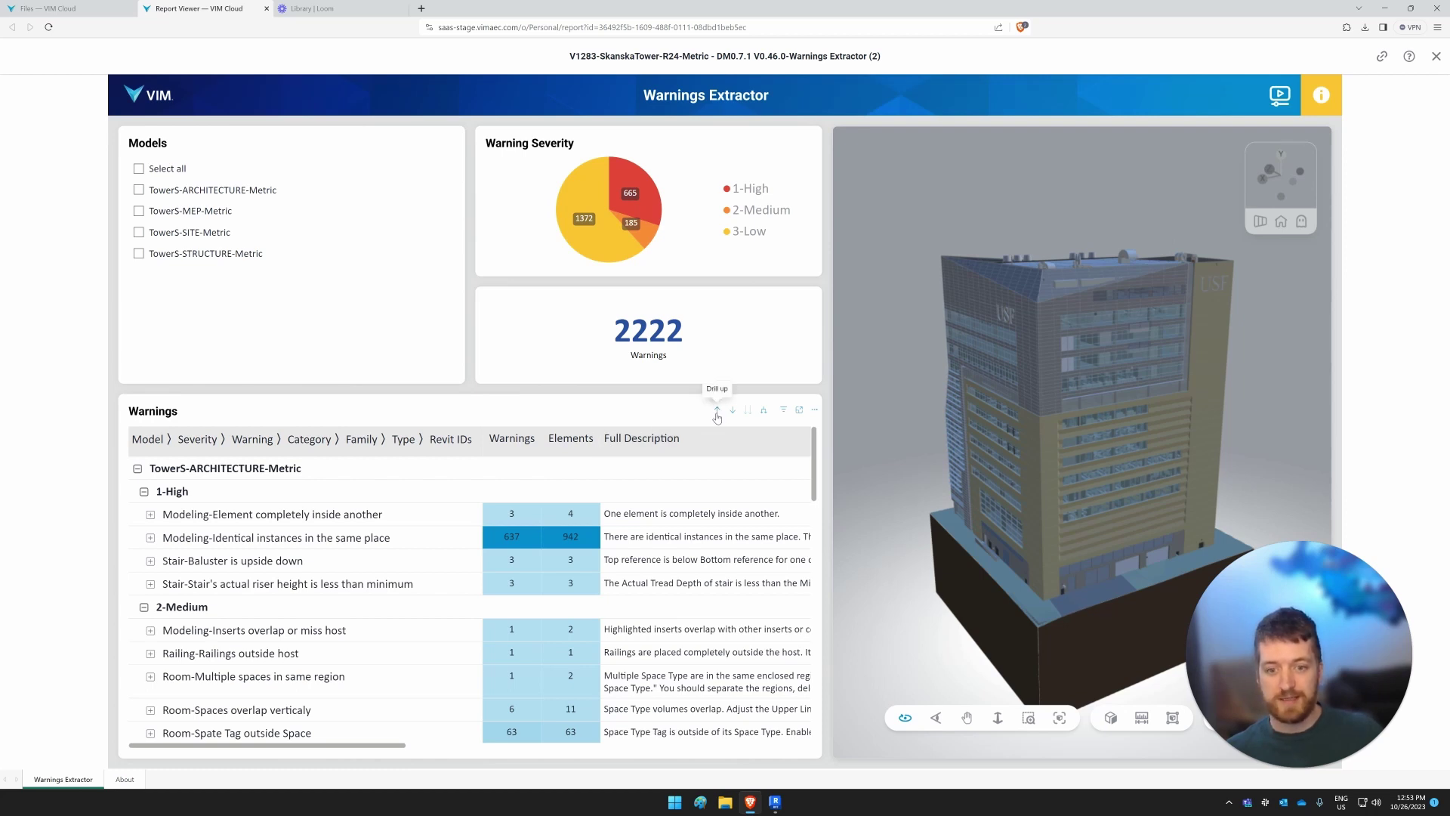
Collapse the warnings table to model rows, then expand it back down to warning rows.
click(717, 412)
click(717, 412)
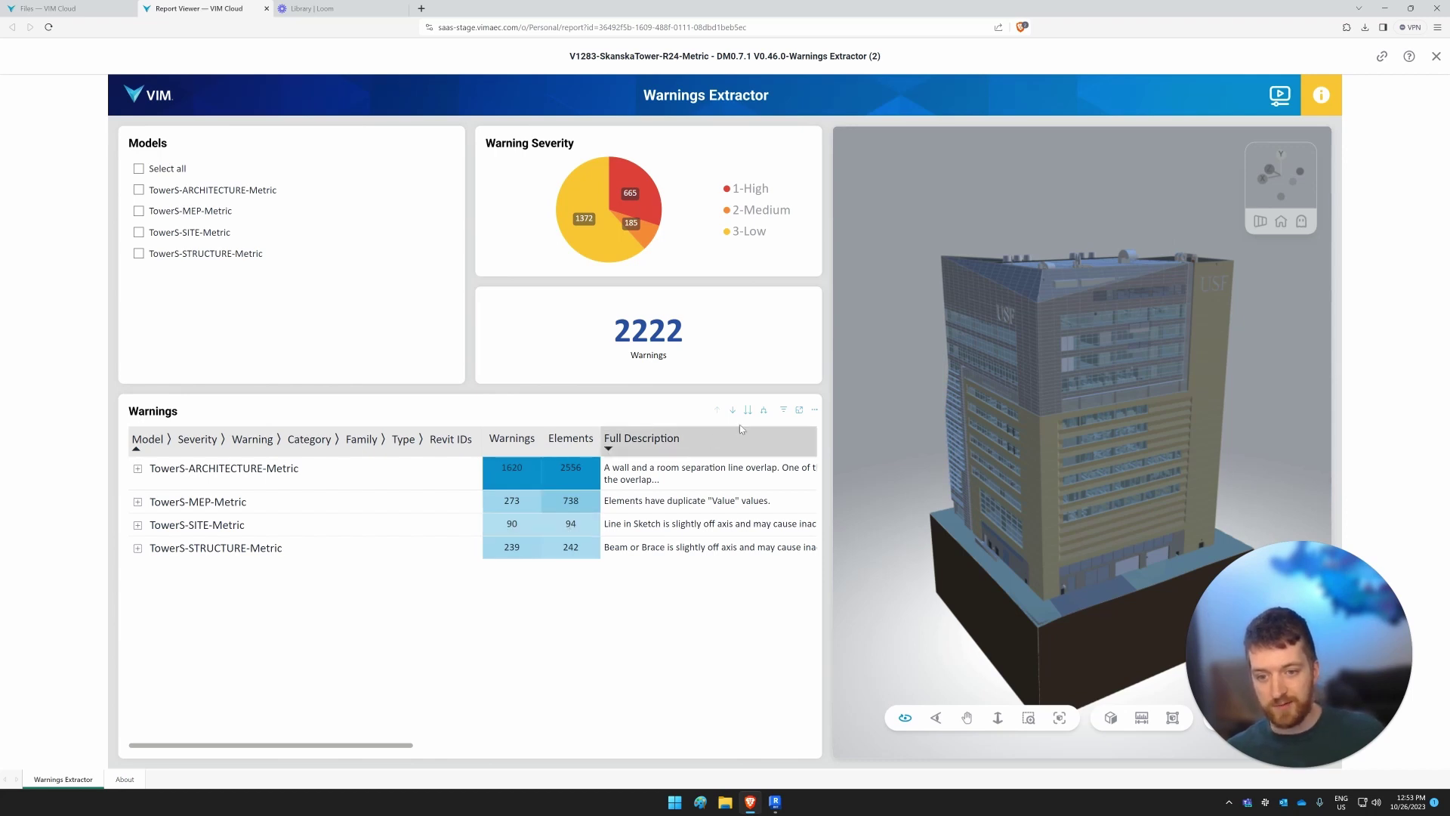
click(763, 410)
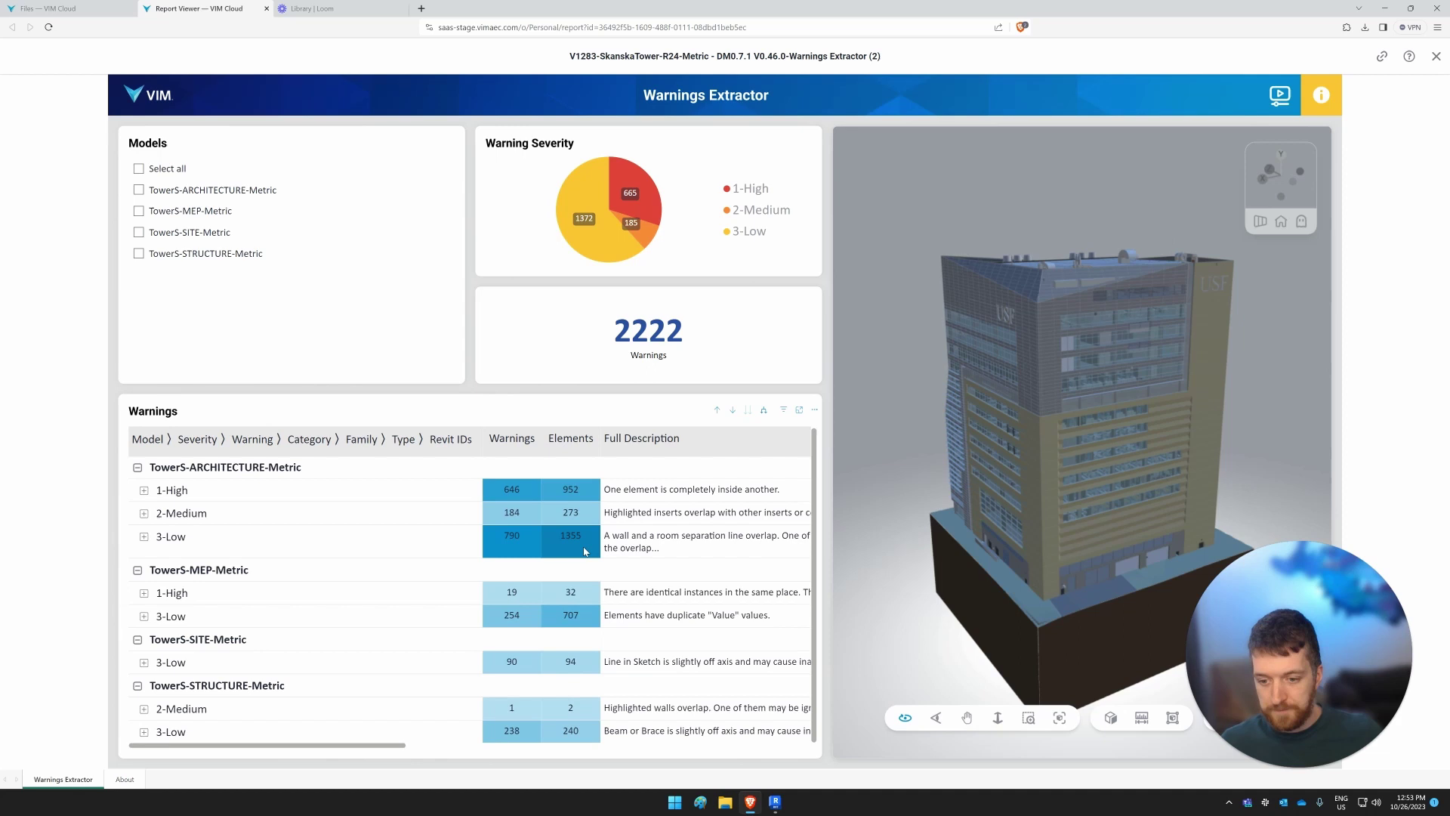
click(764, 411)
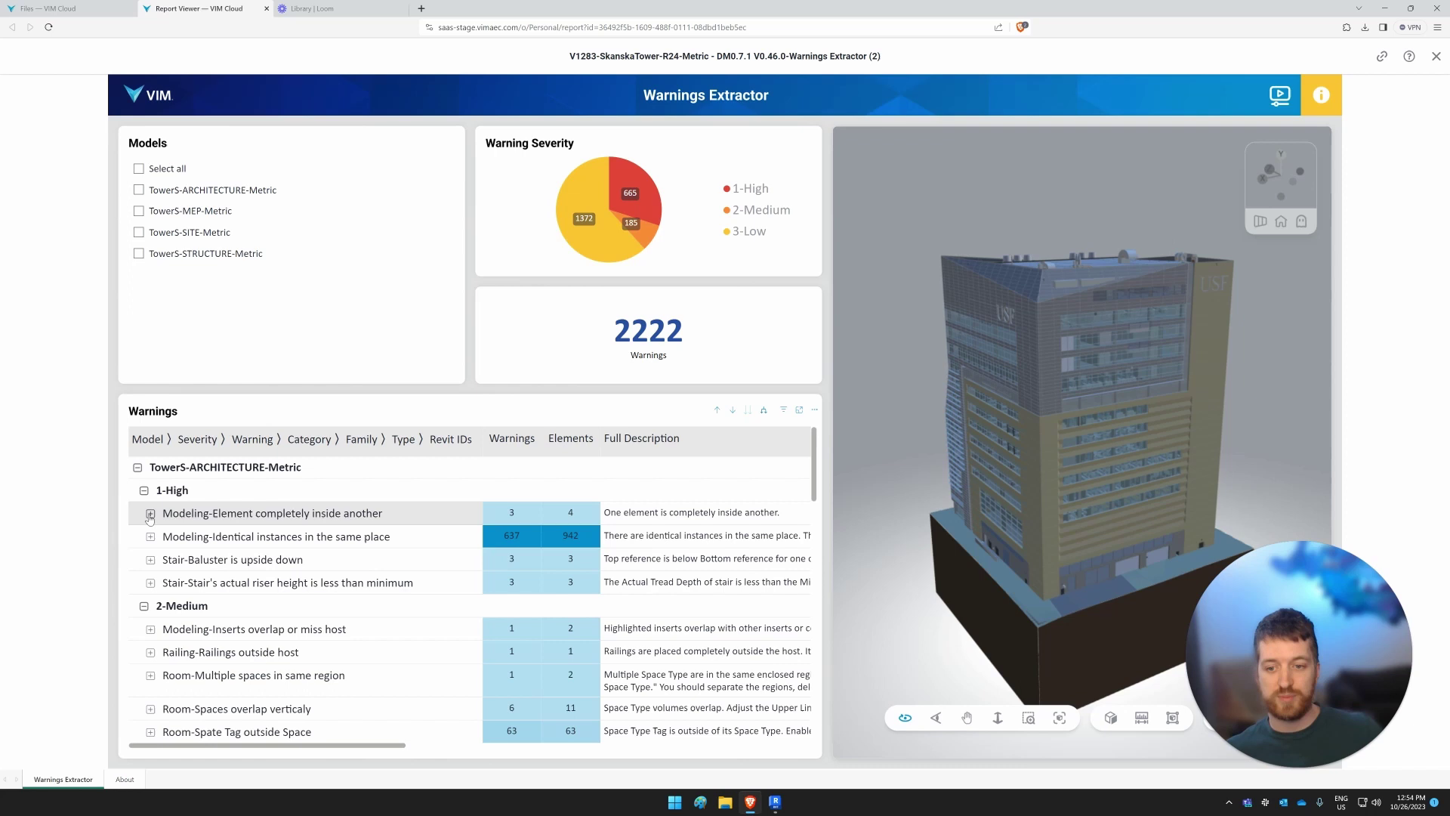
Drill Walls > A_6.0Stud_2Hr_1GBX_FullHeight to Revit IDs and check elements 6442322, 6442328, 6442332.
click(151, 514)
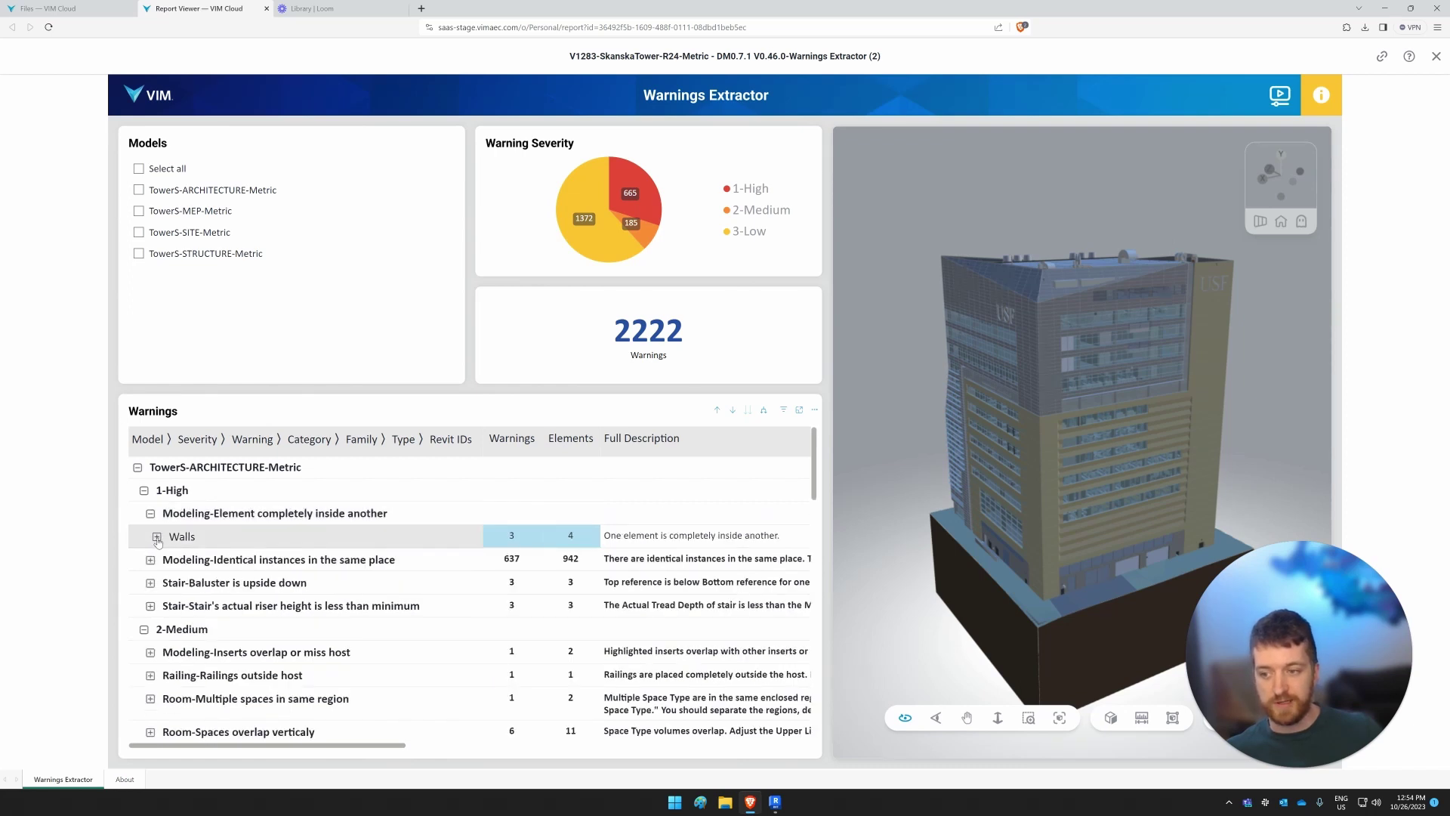
click(158, 538)
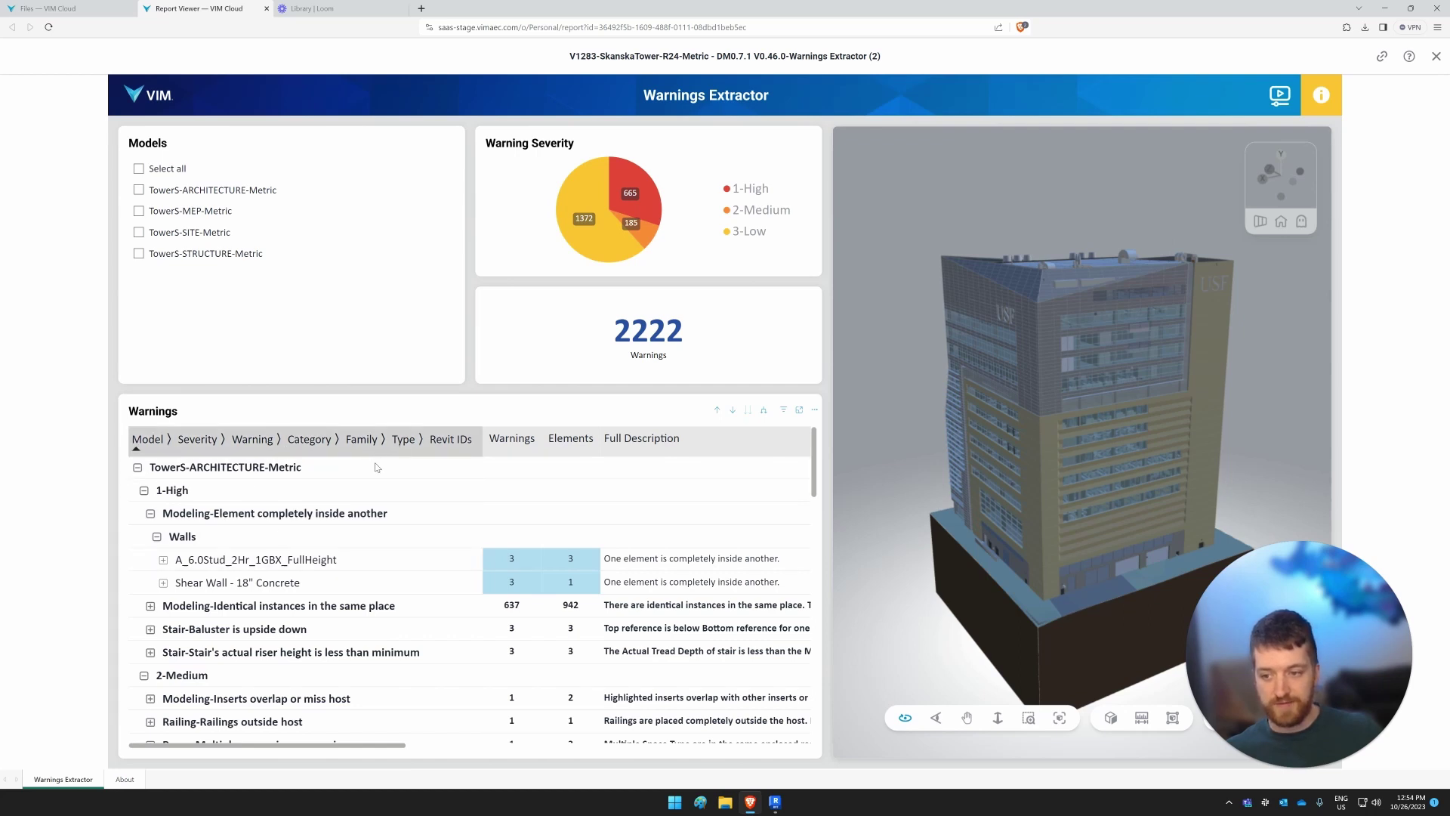
click(163, 560)
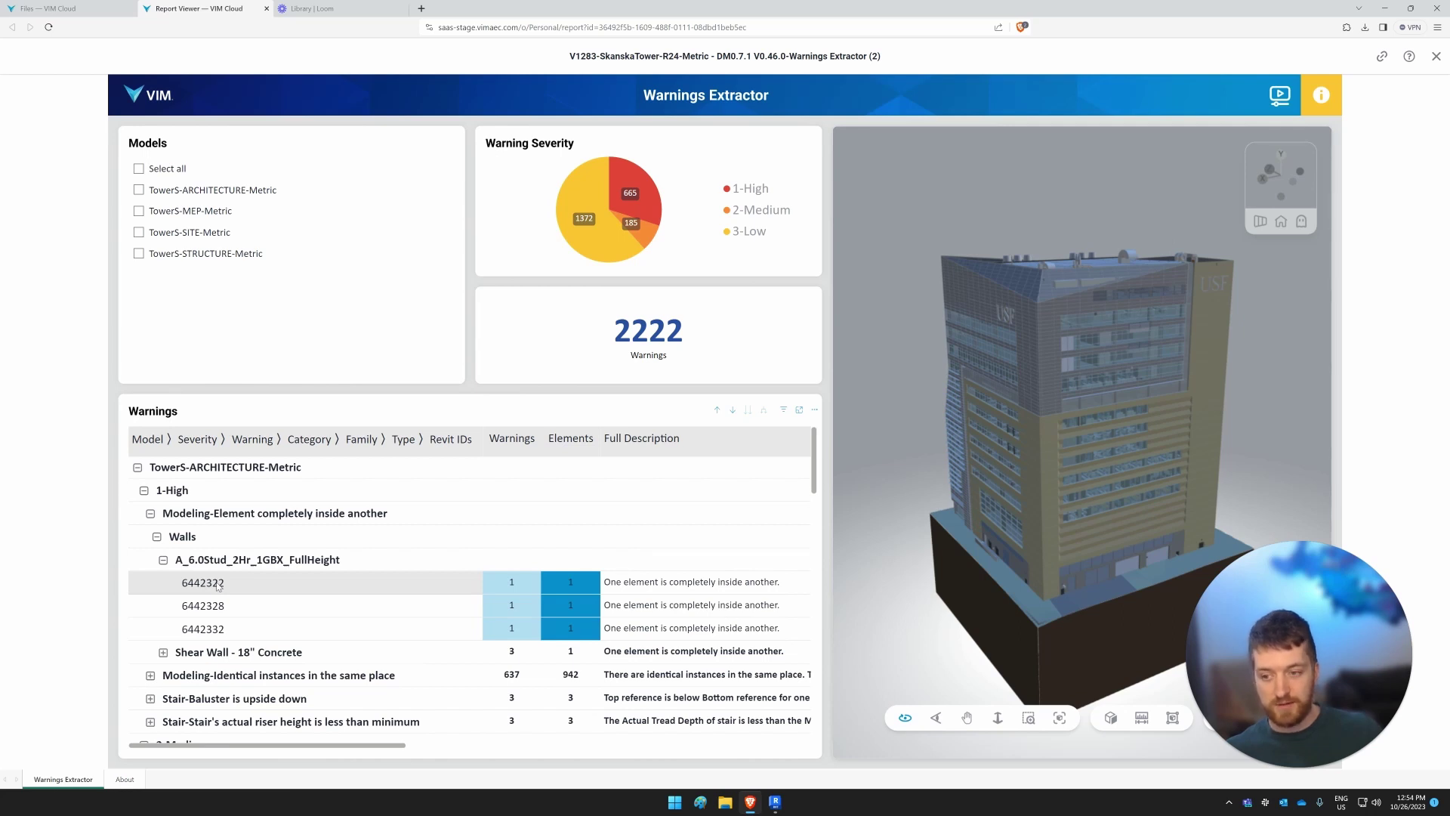
click(218, 583)
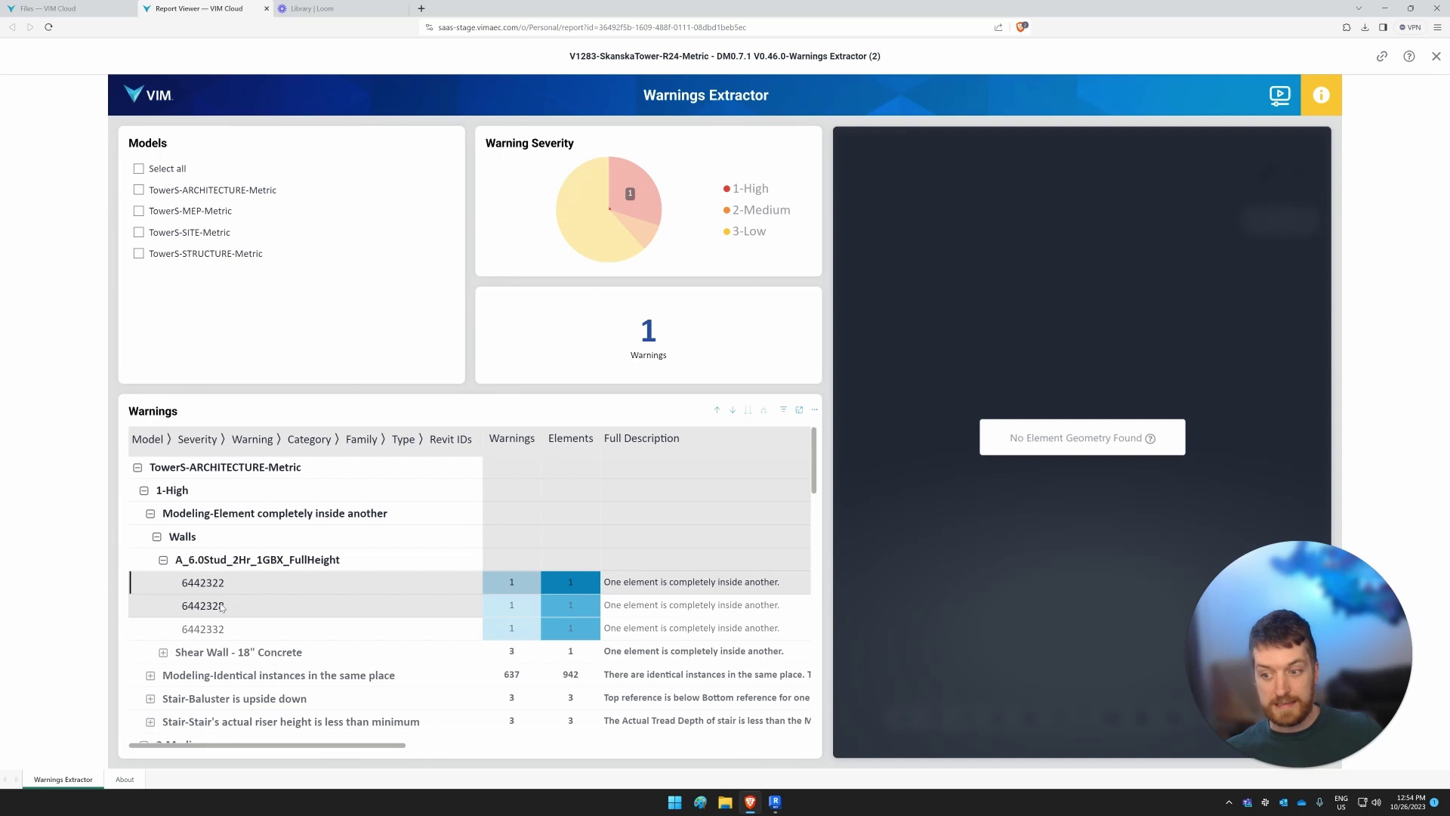
click(220, 607)
click(224, 630)
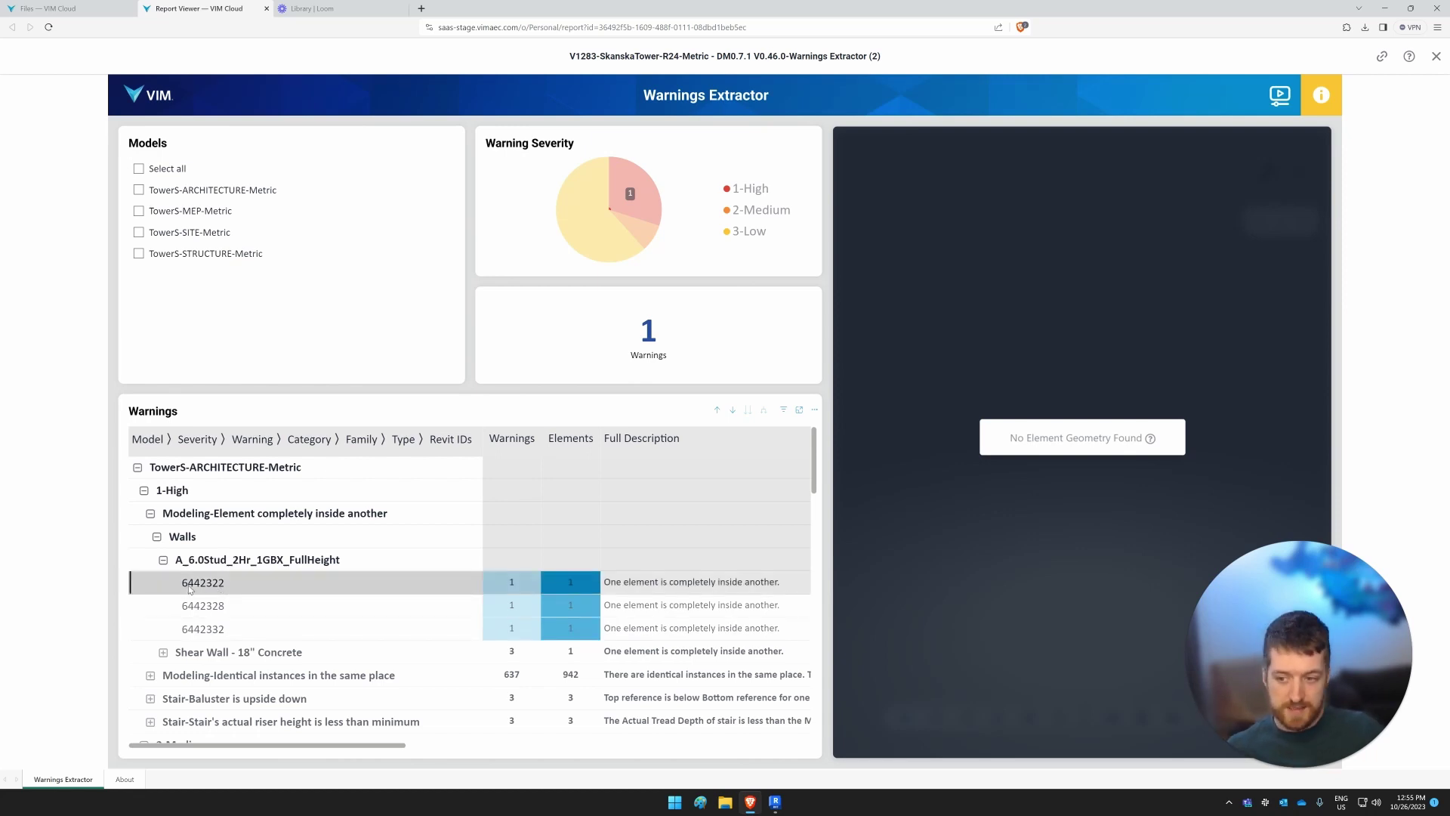
In Revit, select wall element 6442322 by its ID.
click(775, 802)
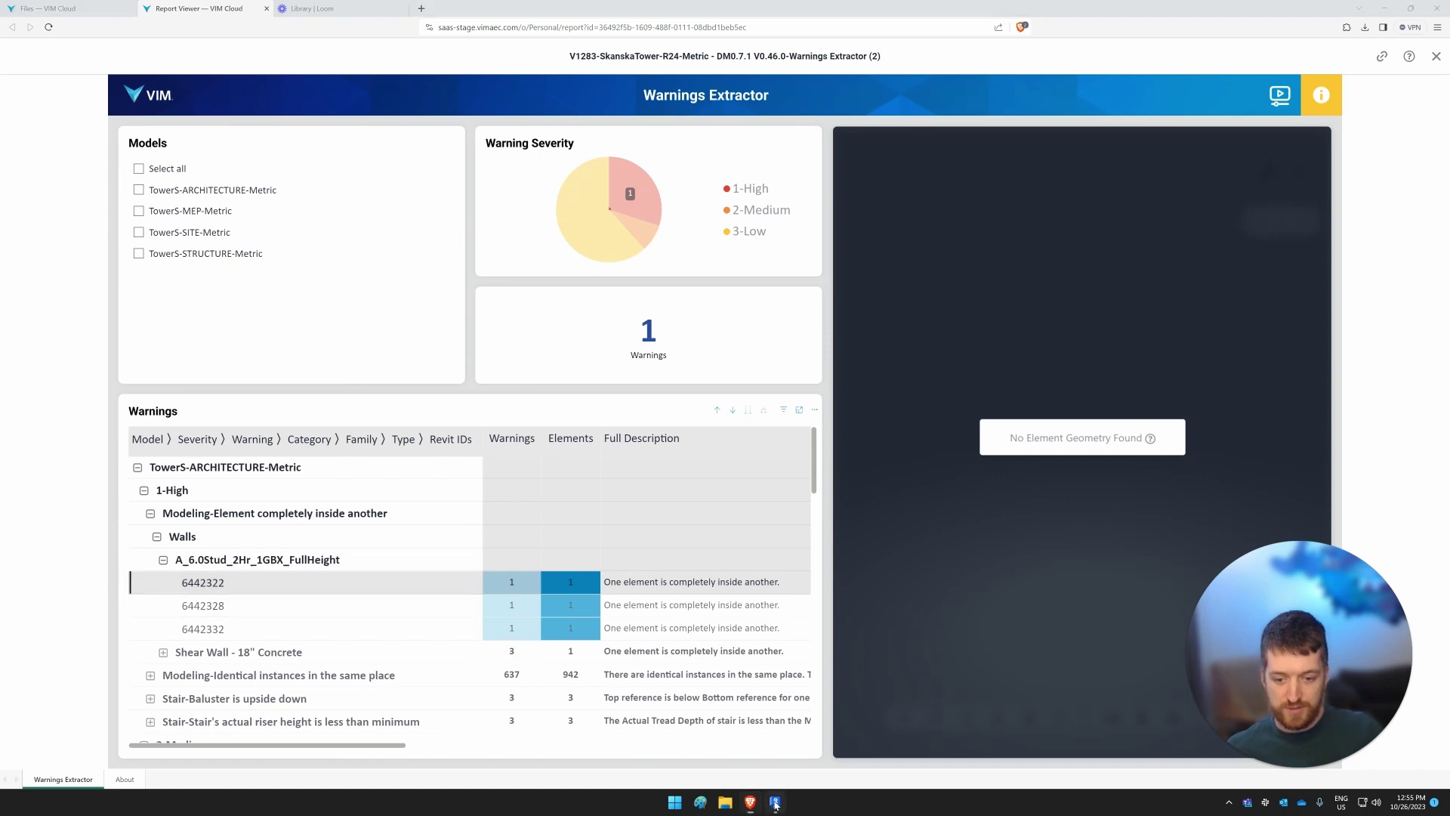
click(1085, 50)
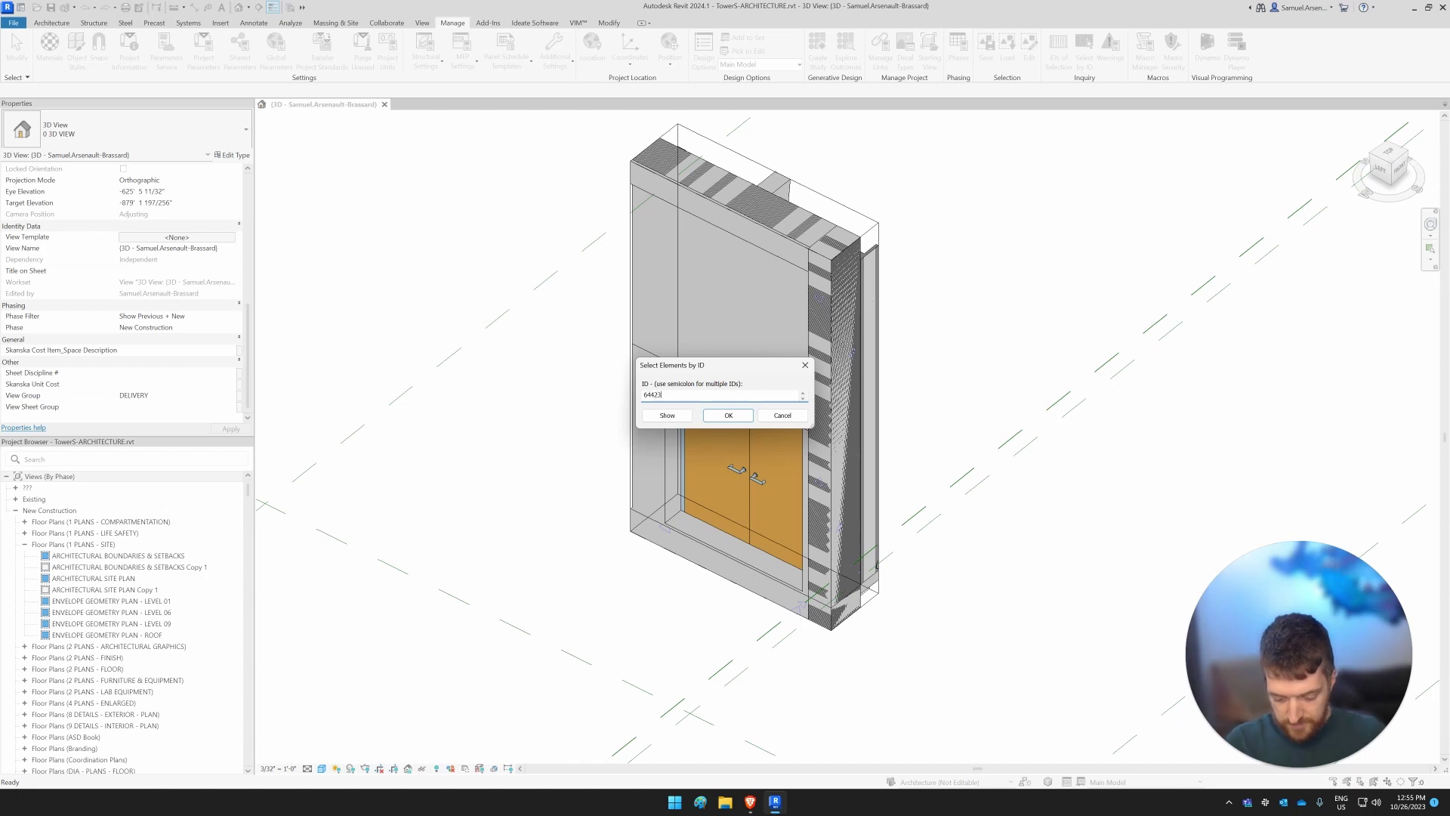
text(6442322)
key(Return)
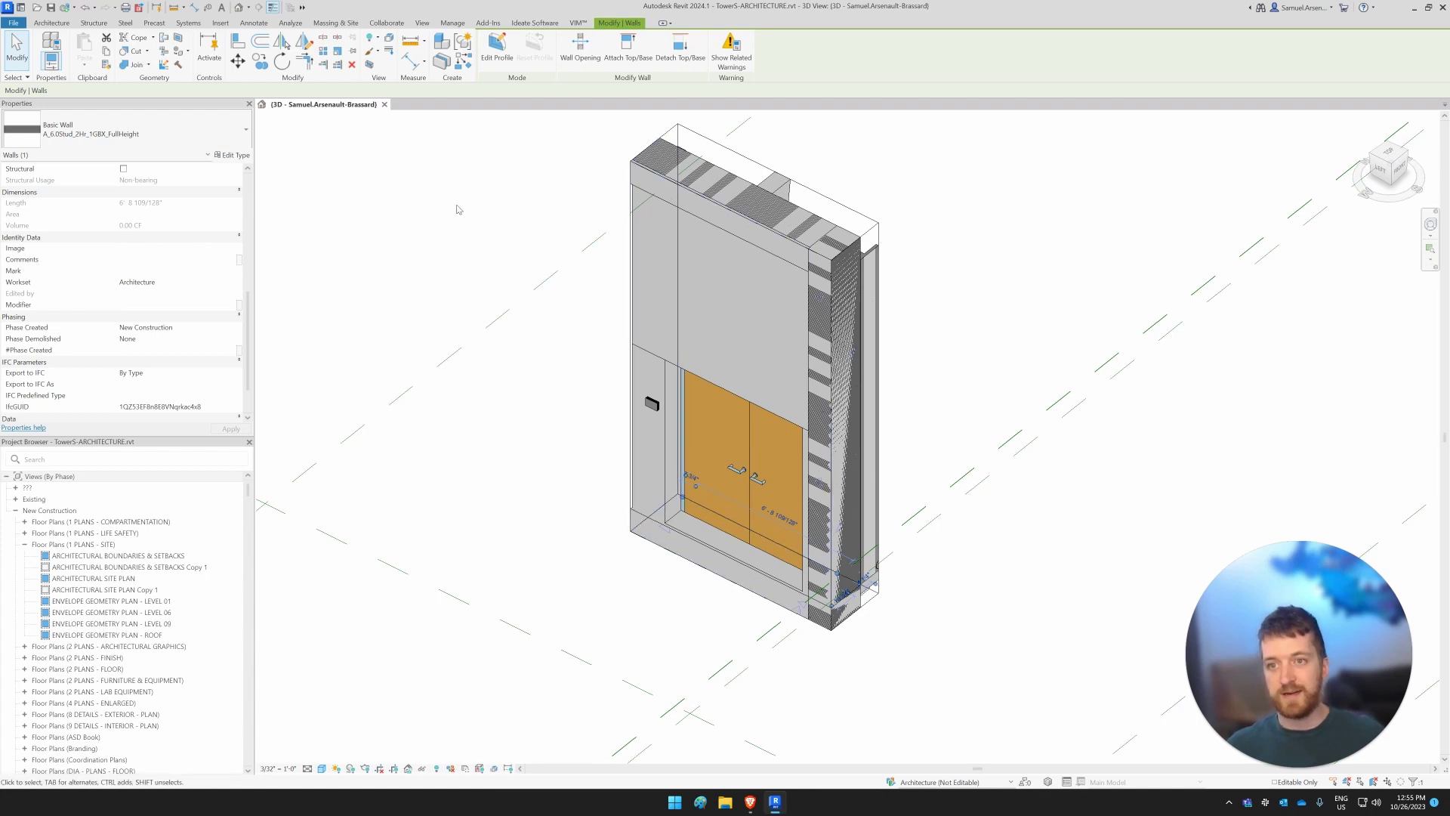
Box the 3D view around the wall, isolate it, and return to the browser report.
click(370, 66)
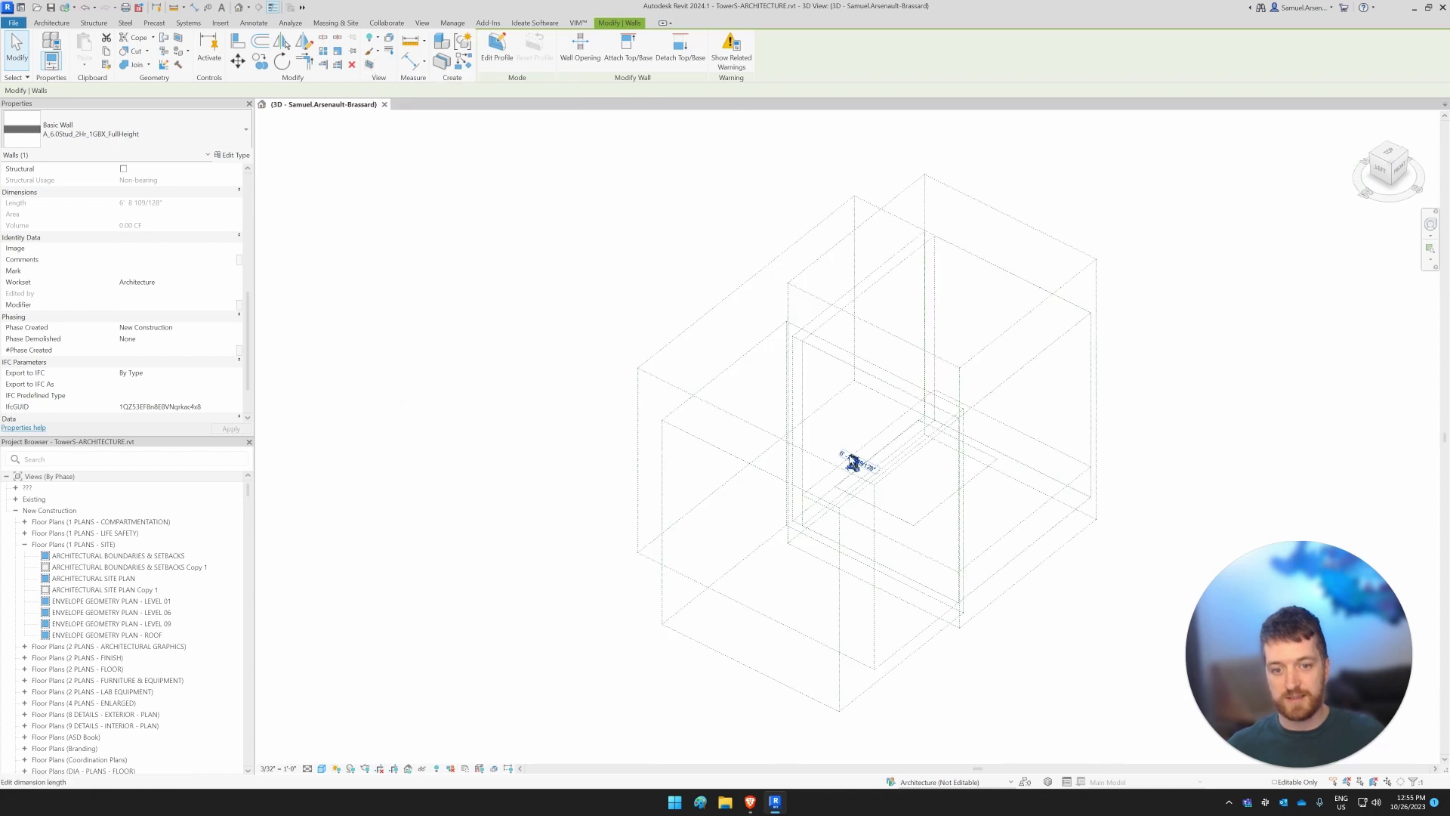
click(422, 768)
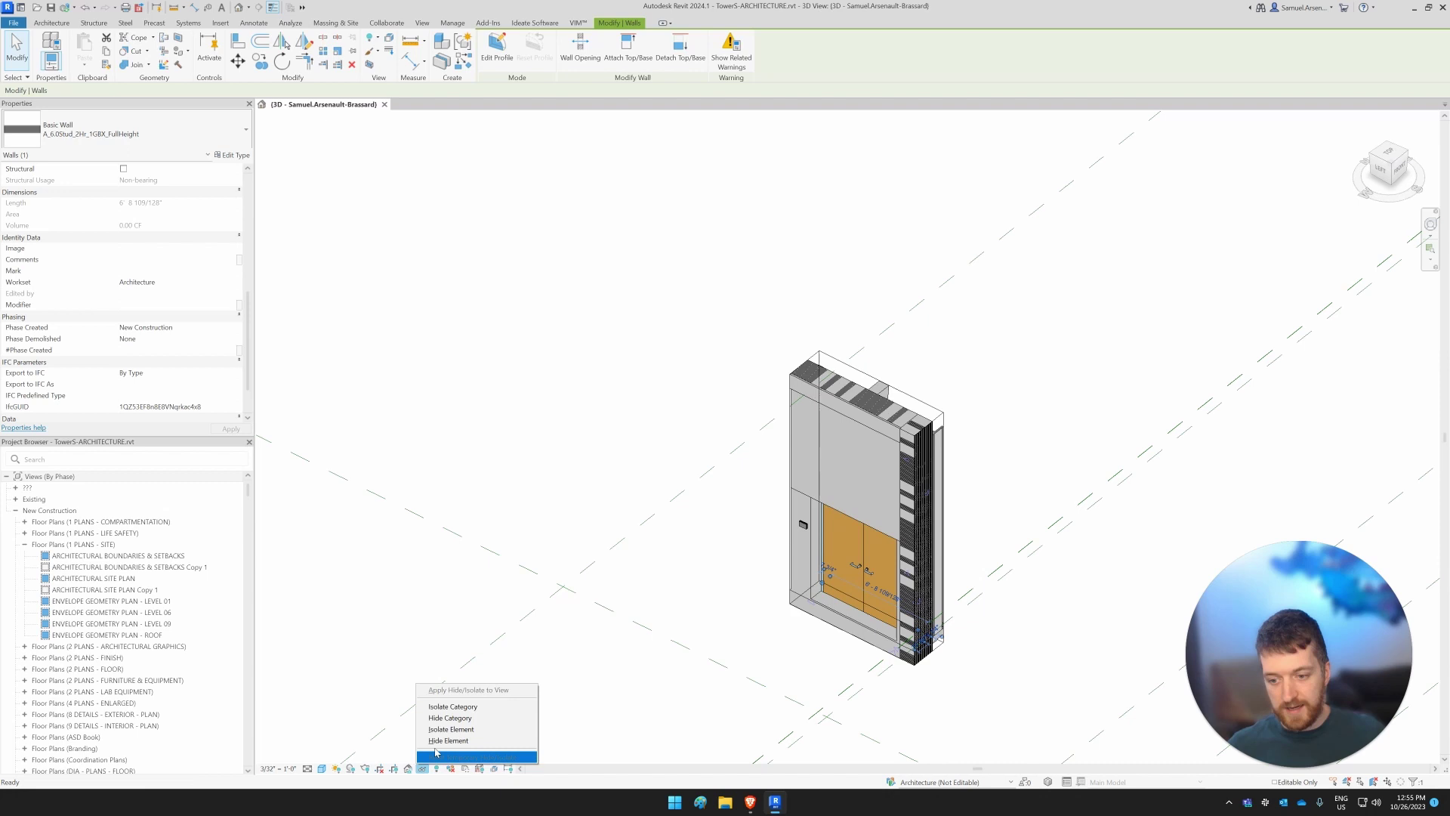
click(446, 729)
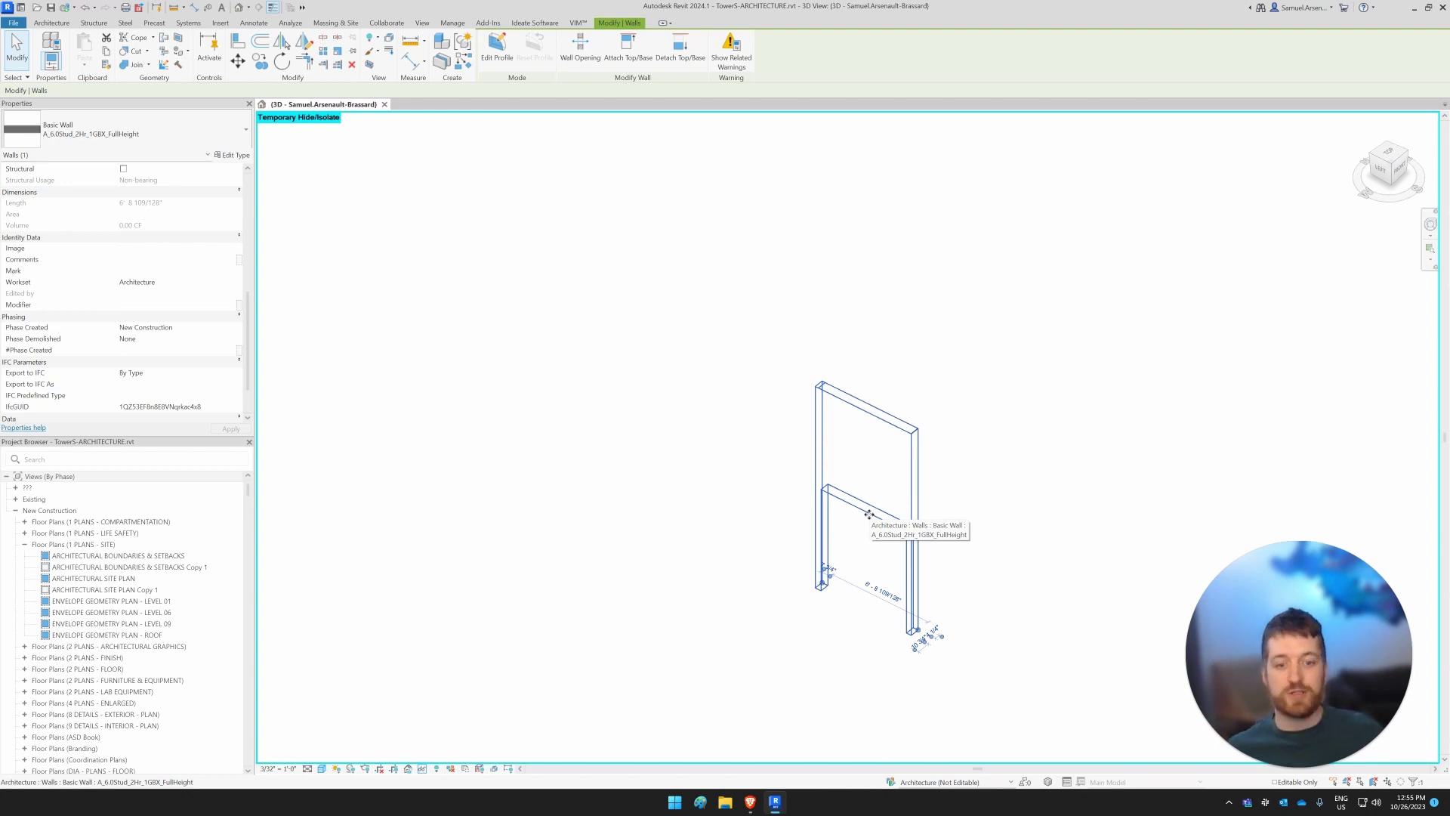
click(750, 802)
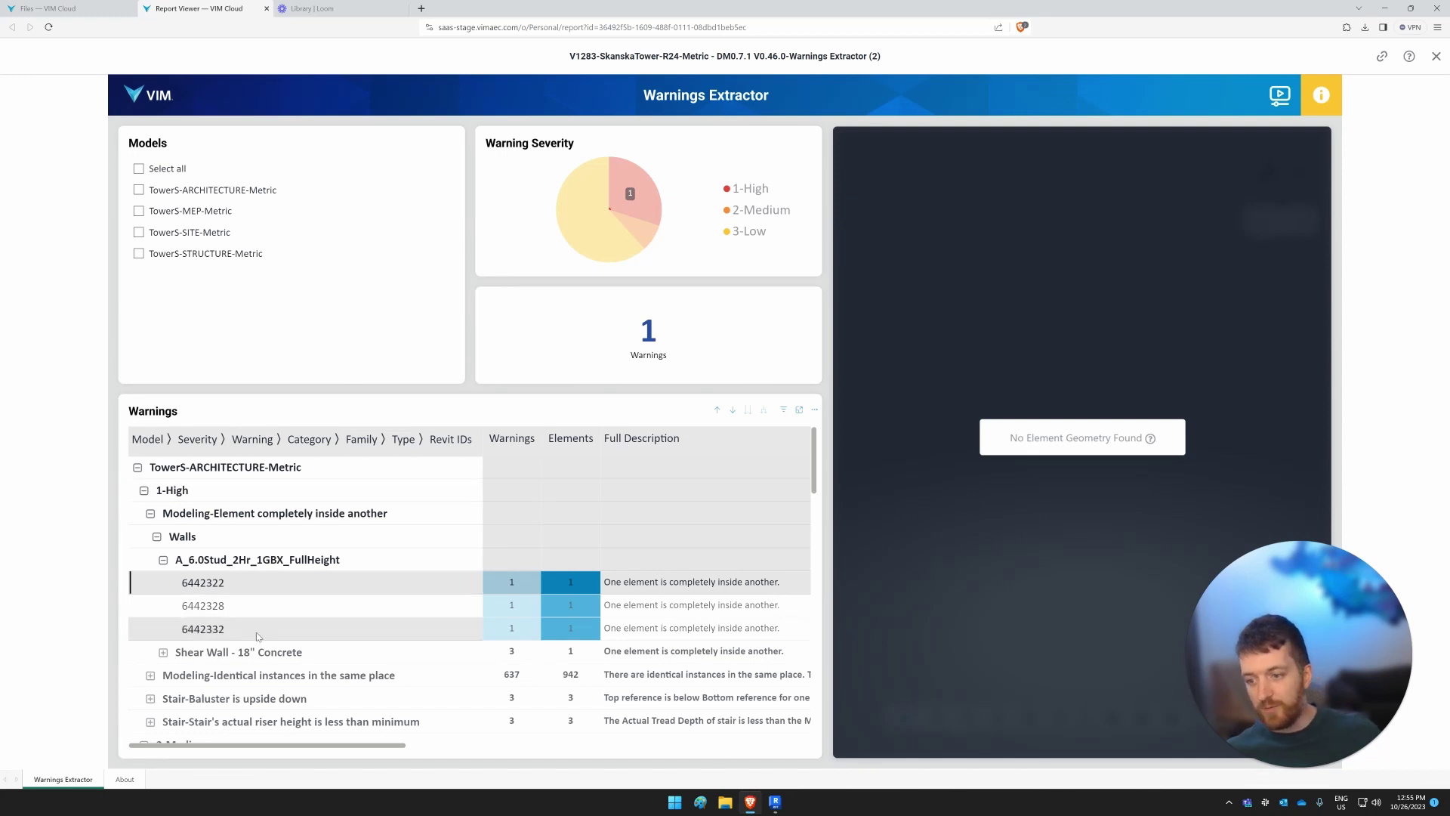
Filter to Identical instances in the same place, then expand Lighting Fixtures to the LED 4' fixture's Revit IDs.
scroll(257, 638, down, 1)
click(150, 612)
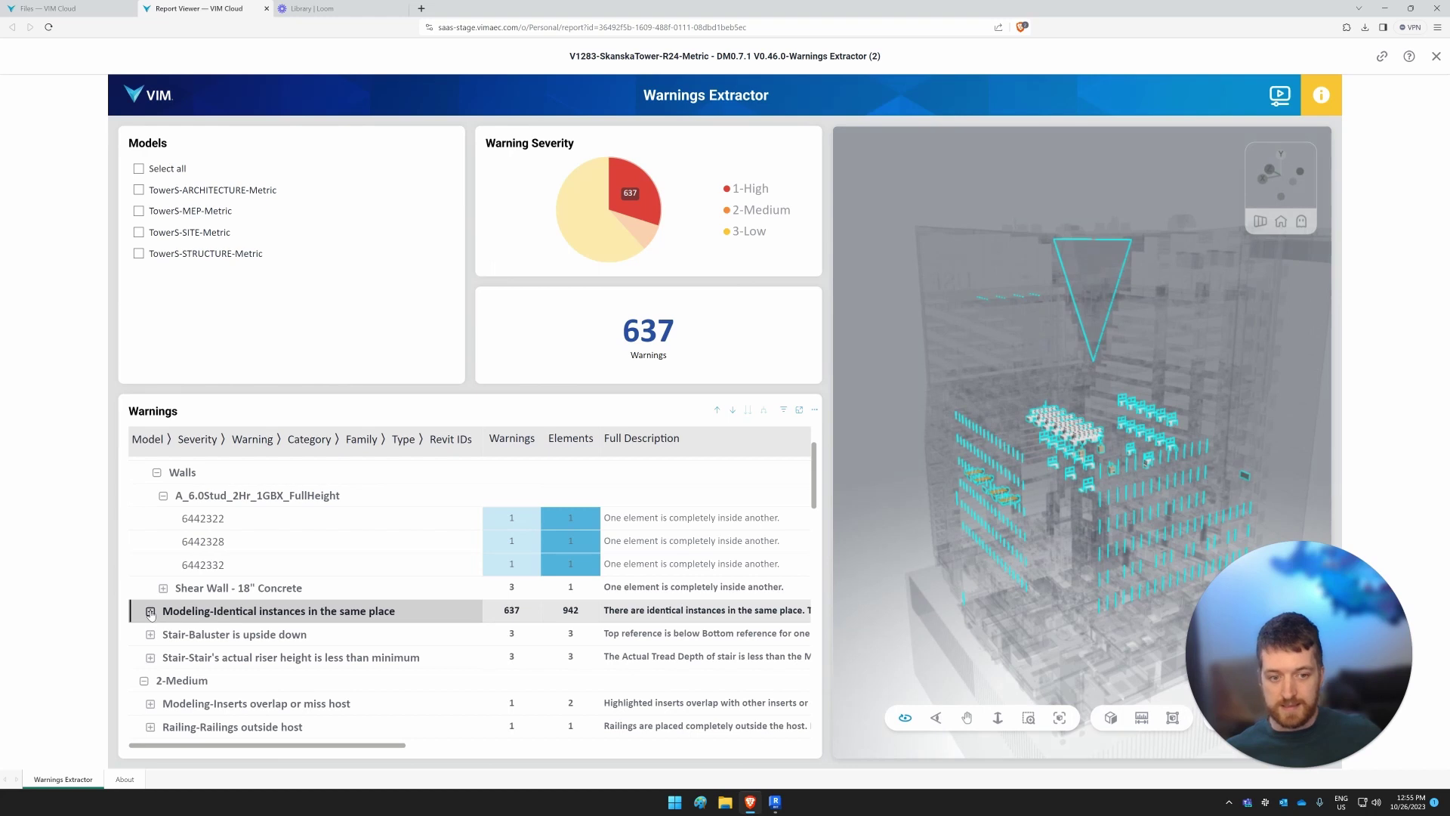
click(150, 612)
scroll(214, 602, down, 1)
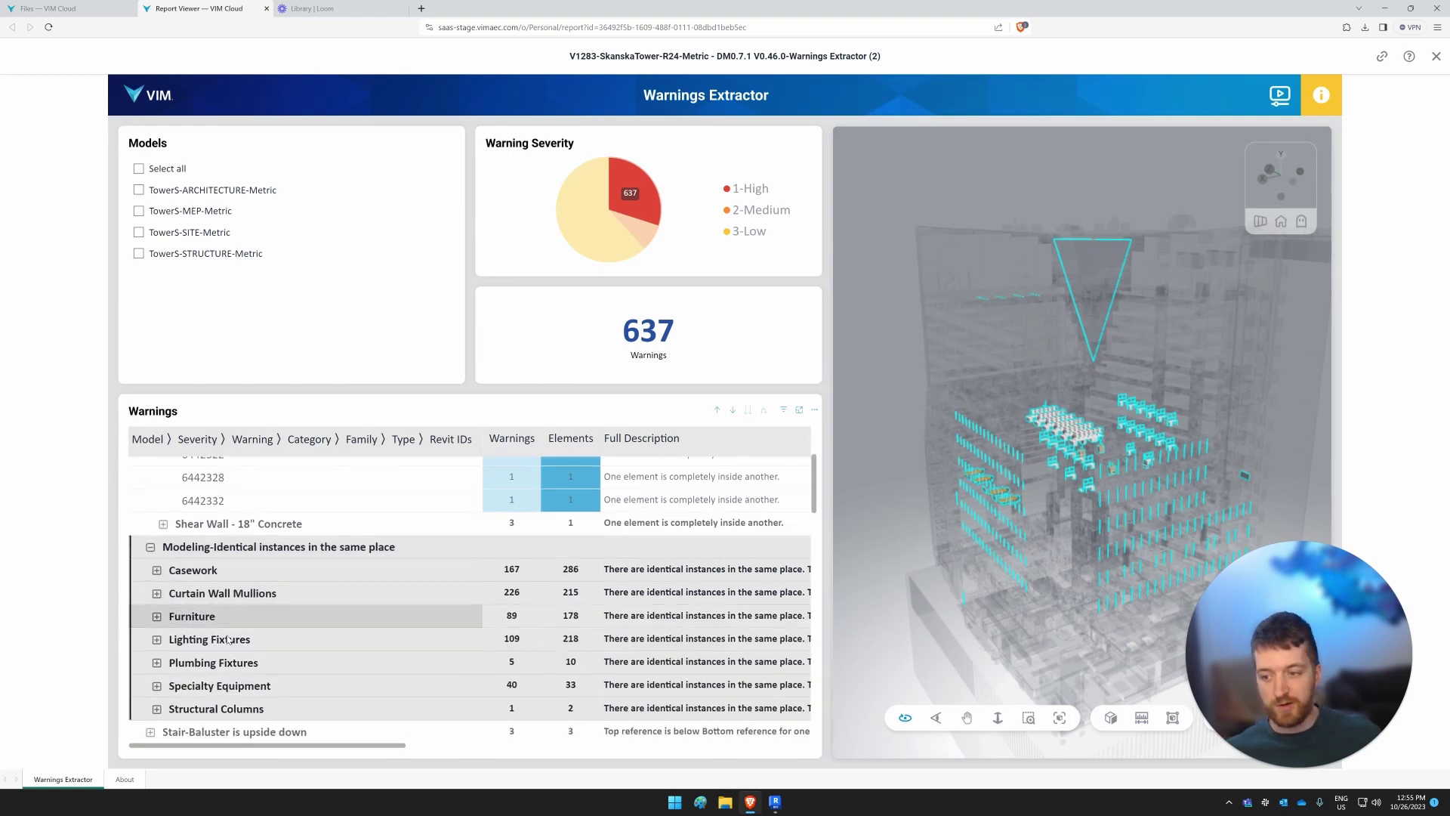
click(153, 641)
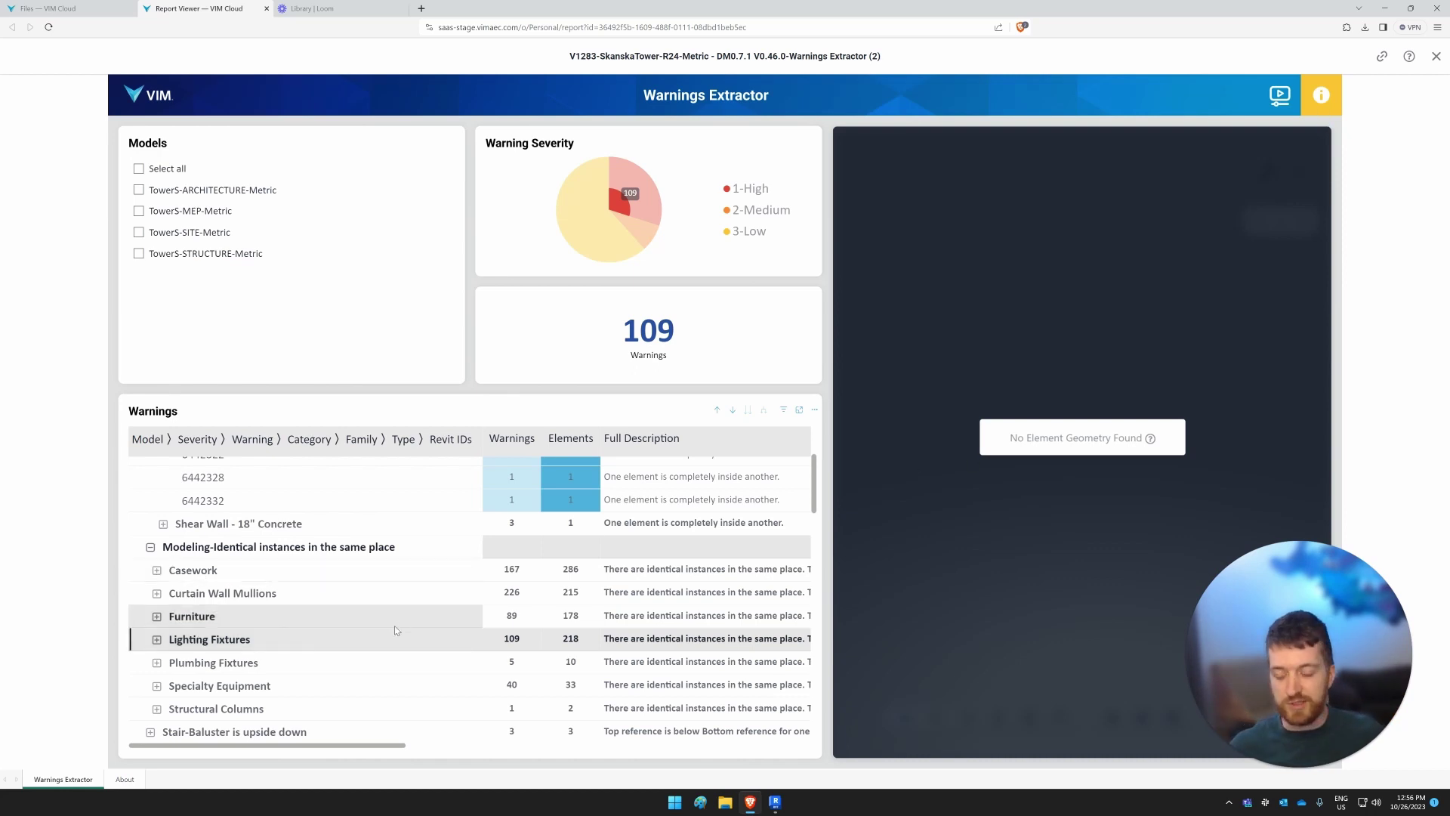
click(157, 639)
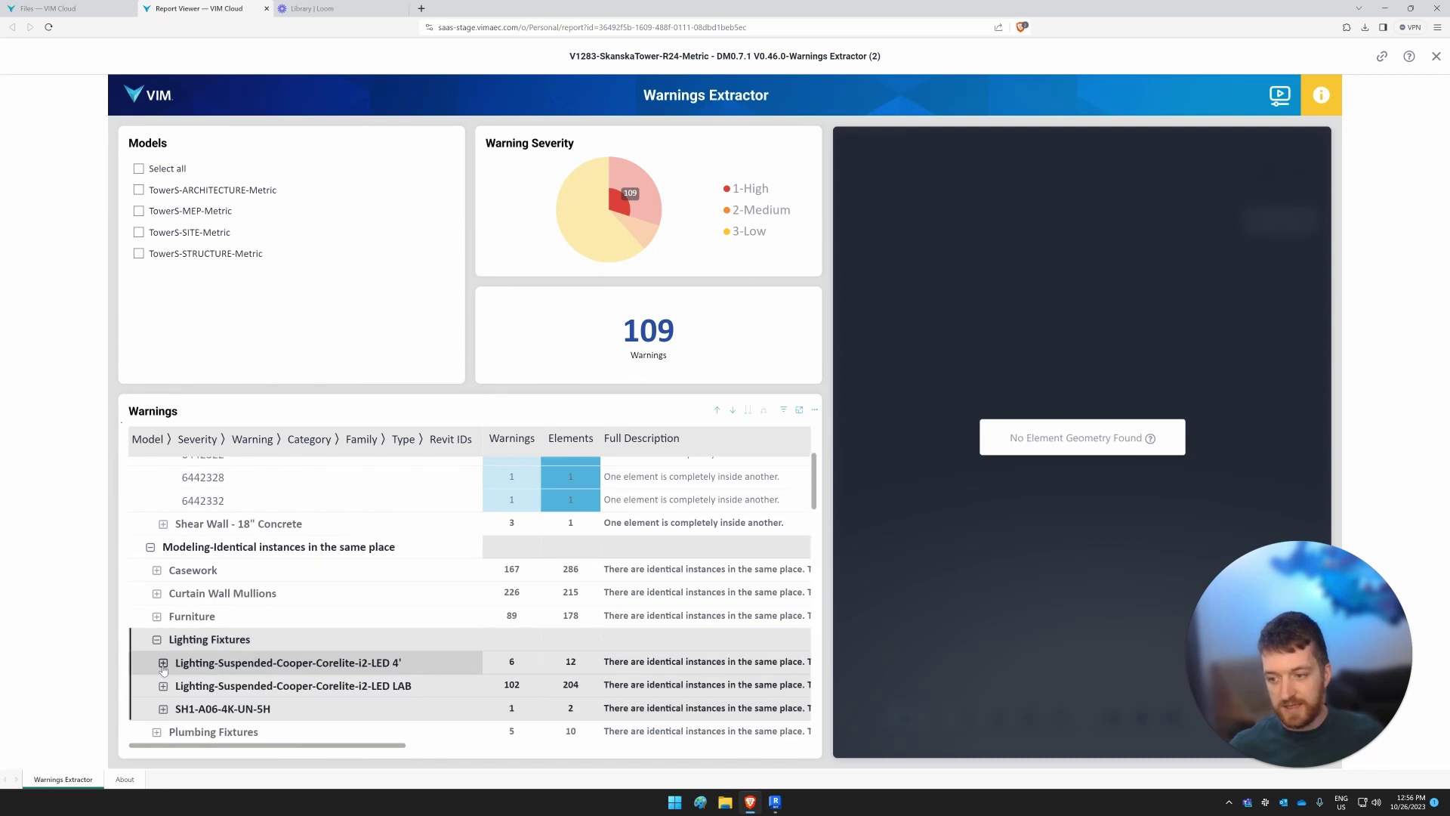
click(163, 663)
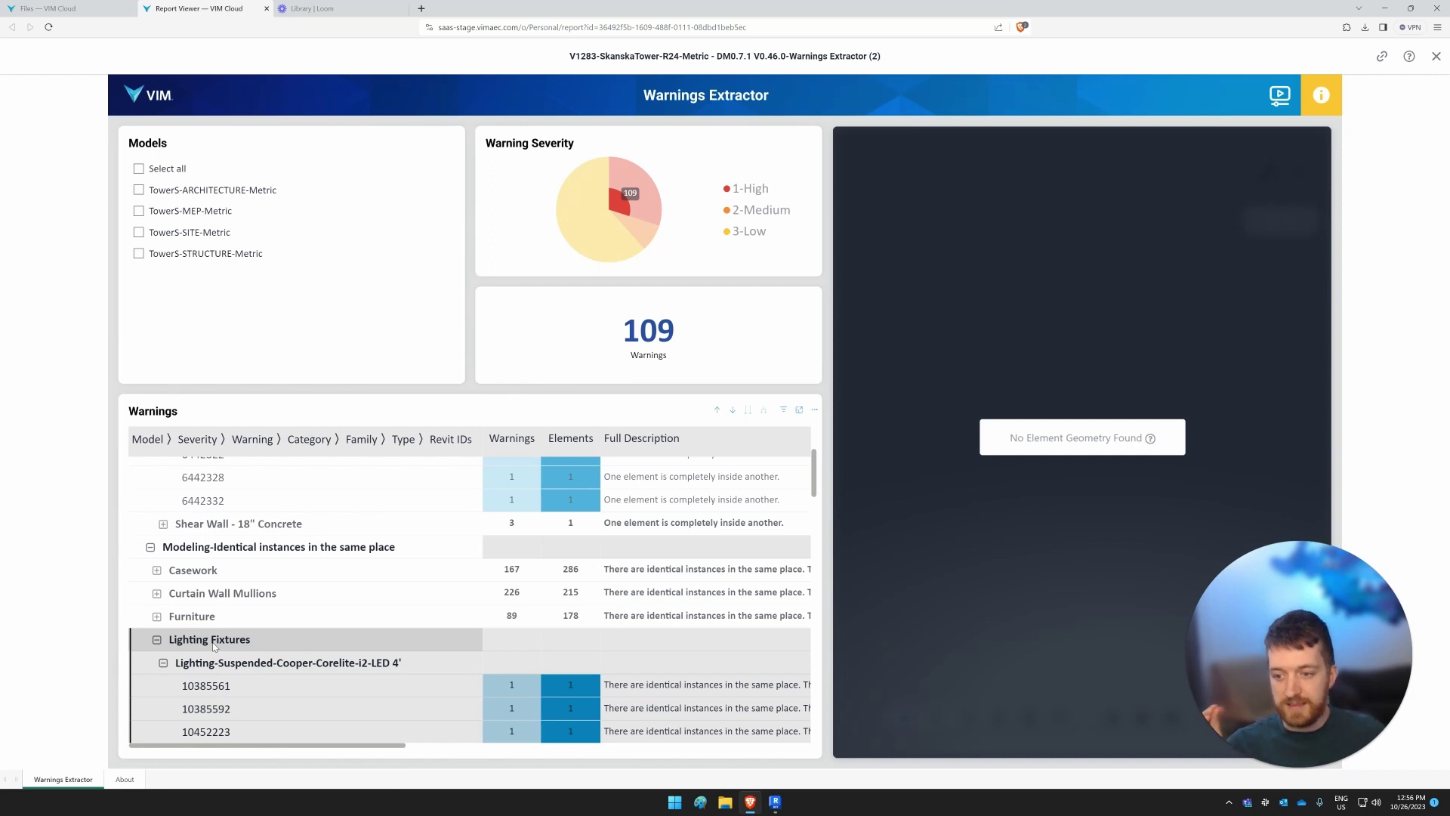
Collapse the groups and show the Modeling-Identical instances warnings in the 3D viewer.
click(156, 641)
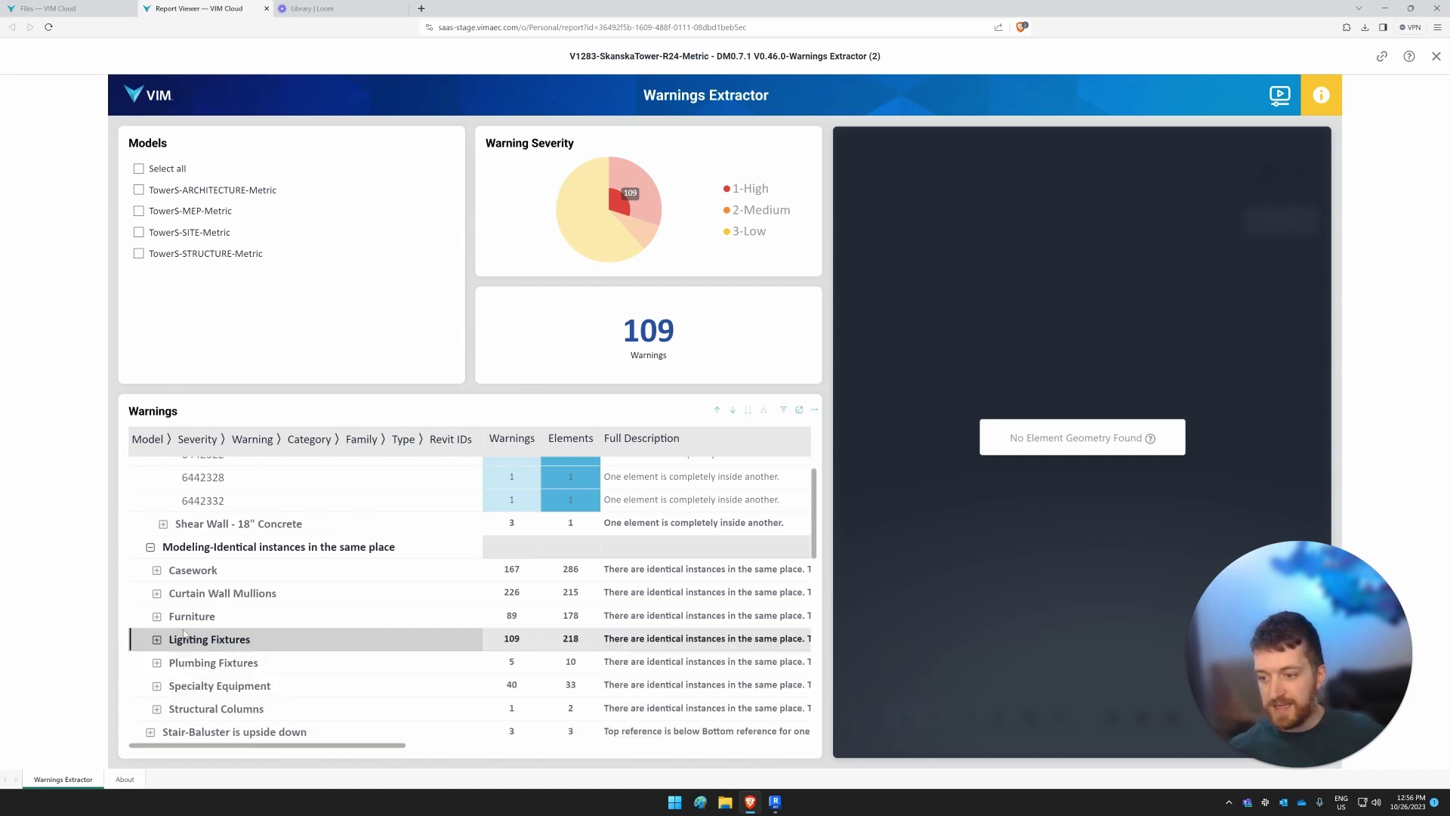
click(150, 549)
click(454, 541)
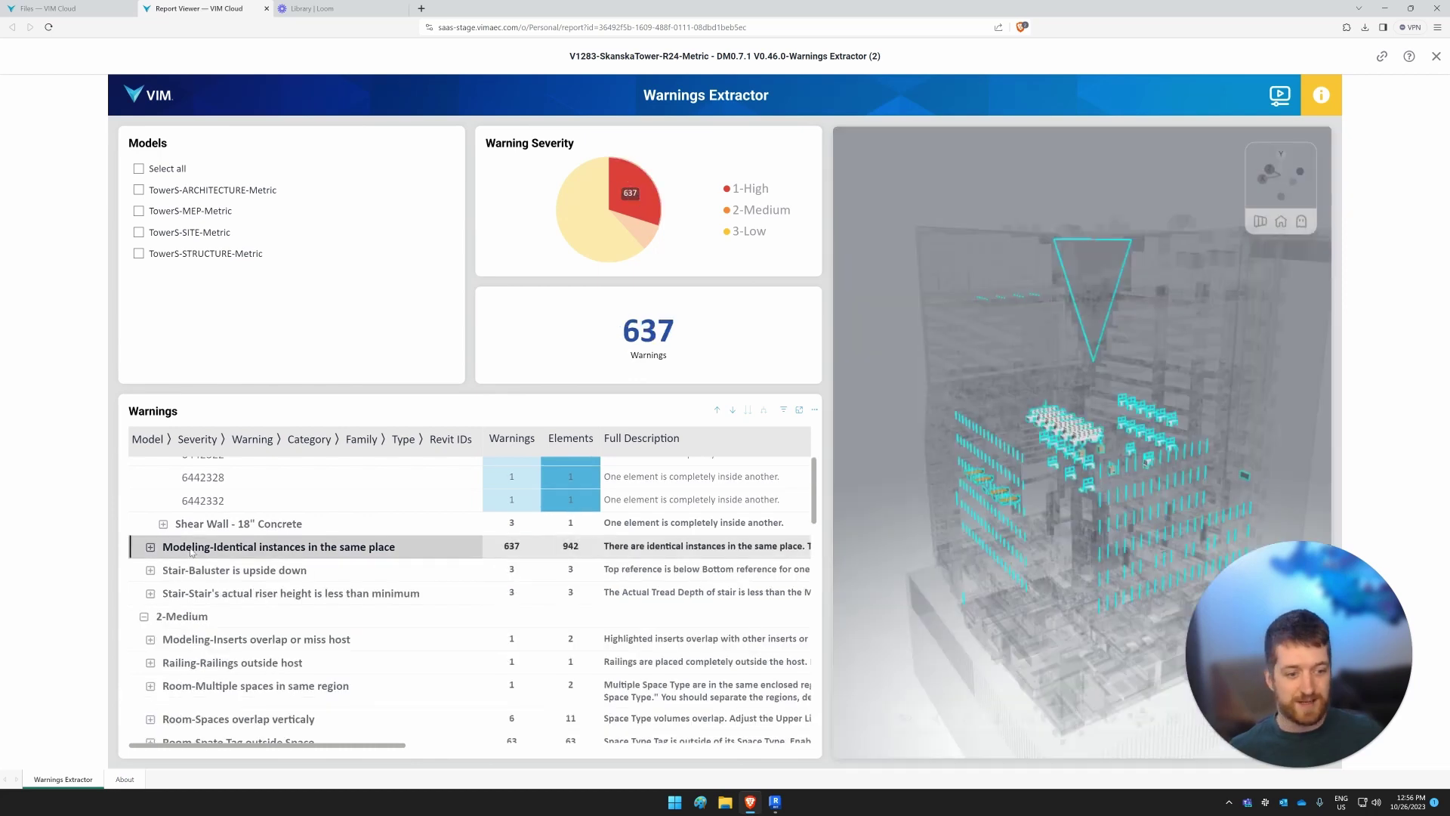
Orbit and zoom the 3D model onto the flagged desk cluster.
drag(906, 423, 913, 460)
scroll(1081, 473, up, 3)
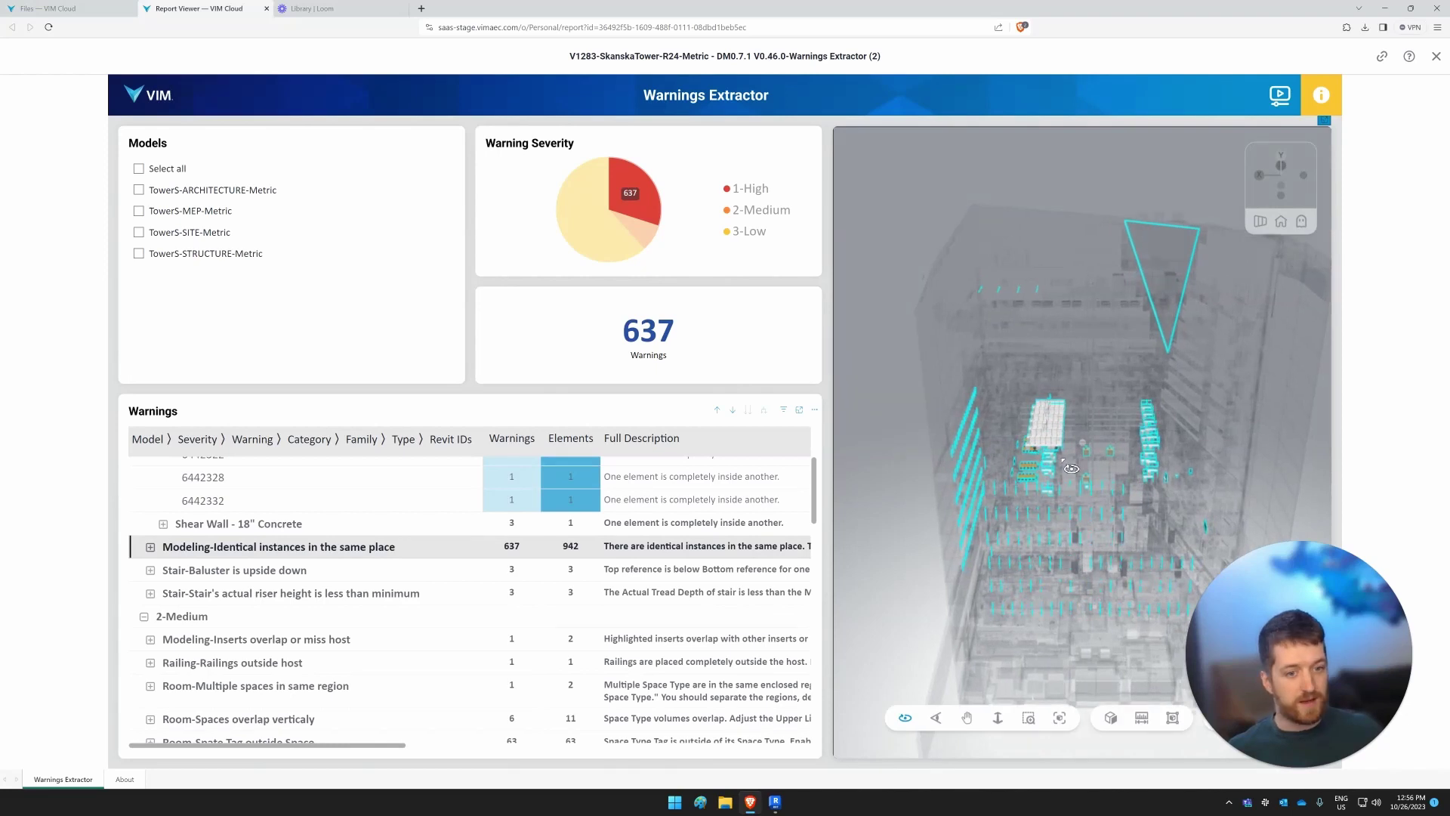
drag(1081, 473, 1046, 445)
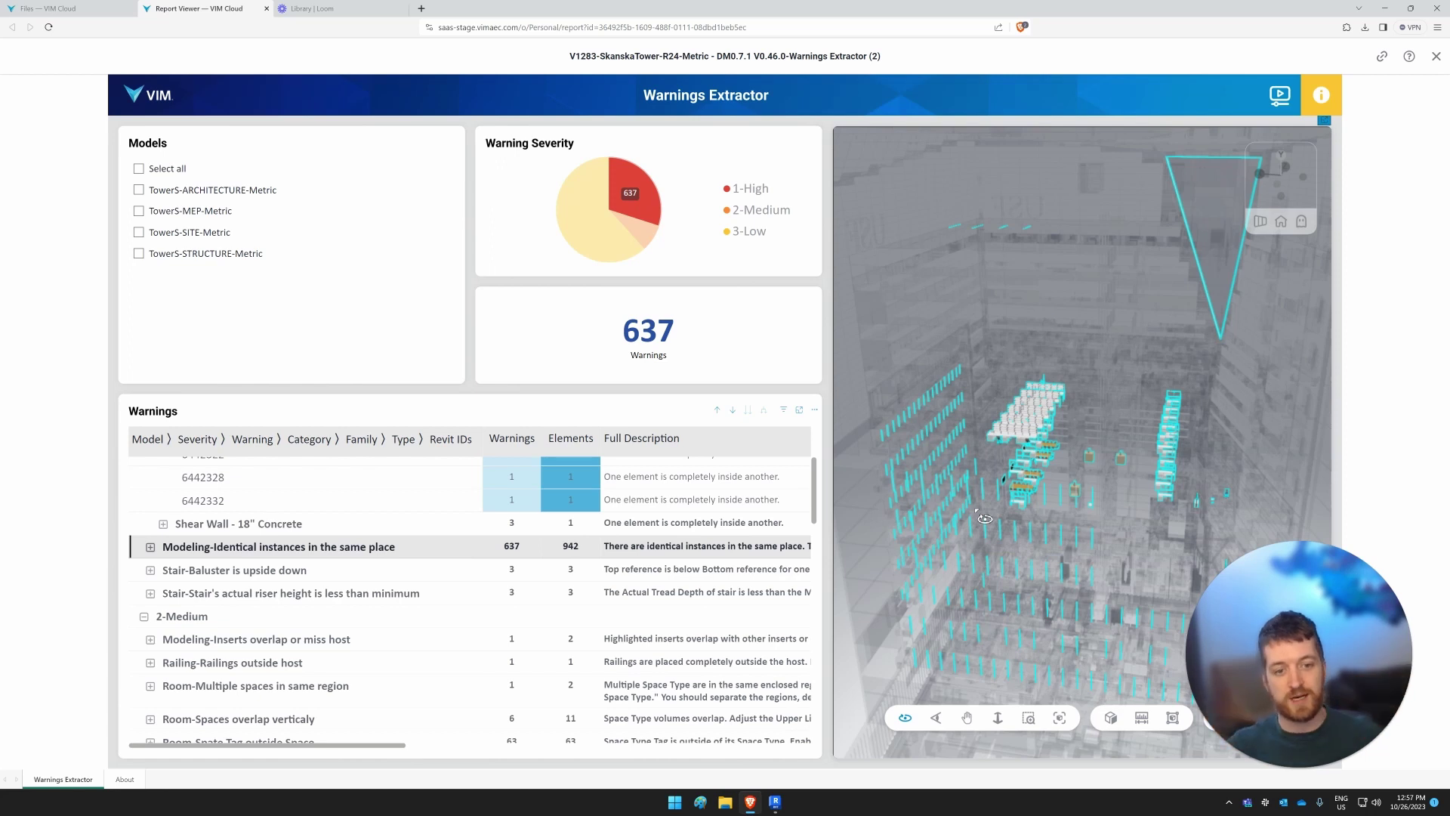
scroll(1060, 457, up, 5)
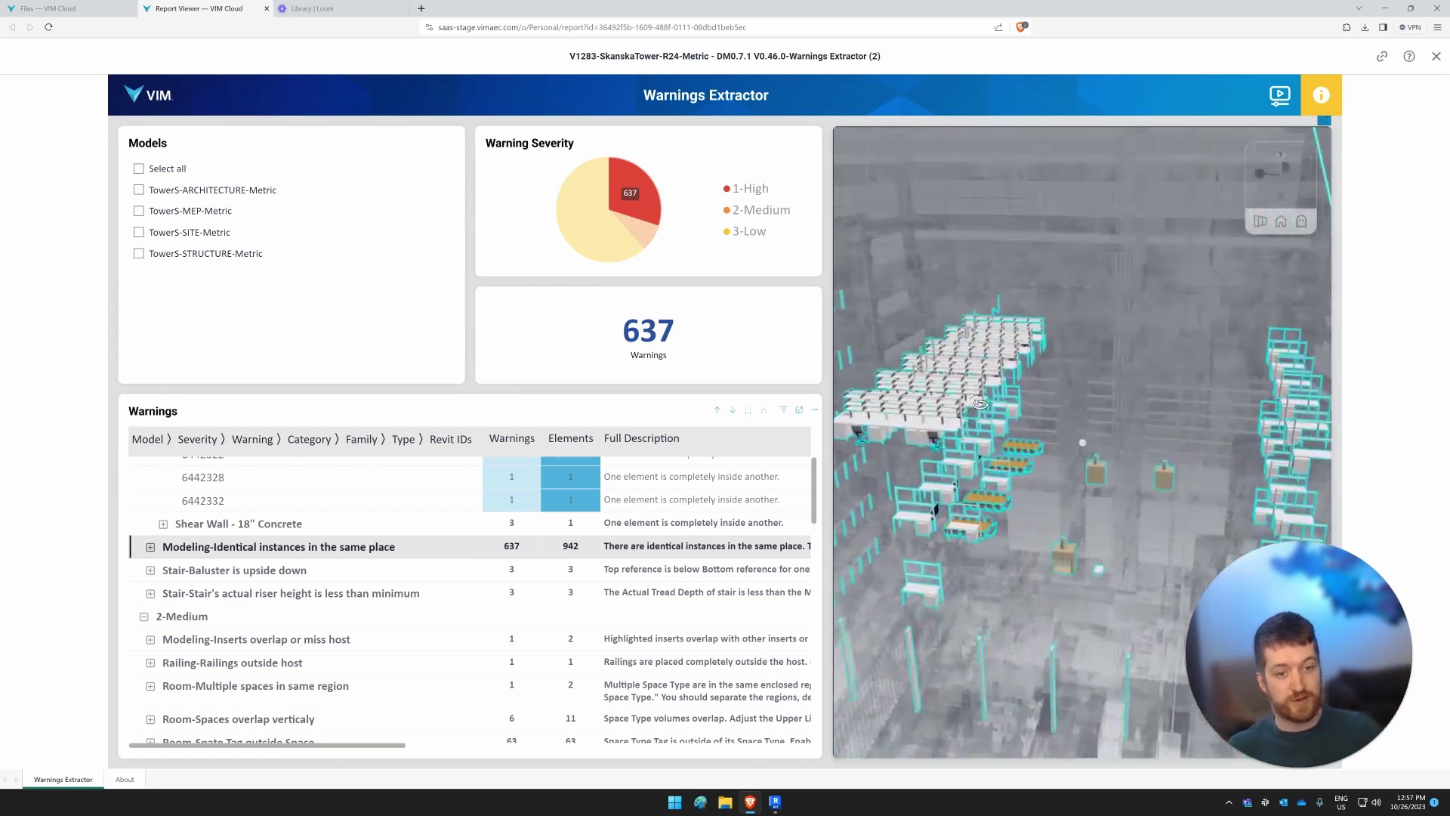
drag(1036, 444, 1102, 443)
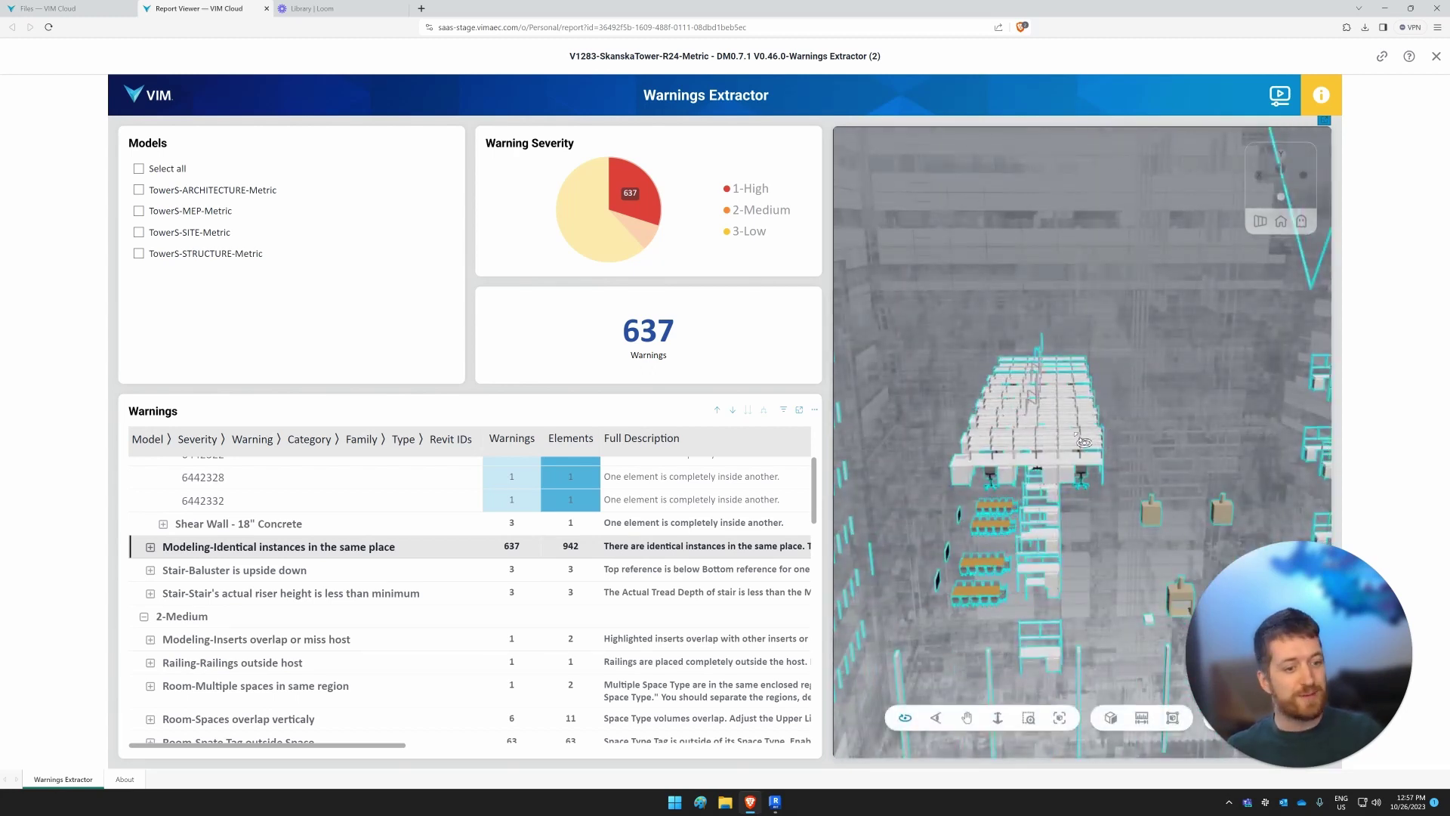
drag(1078, 439, 1033, 466)
scroll(1133, 436, up, 5)
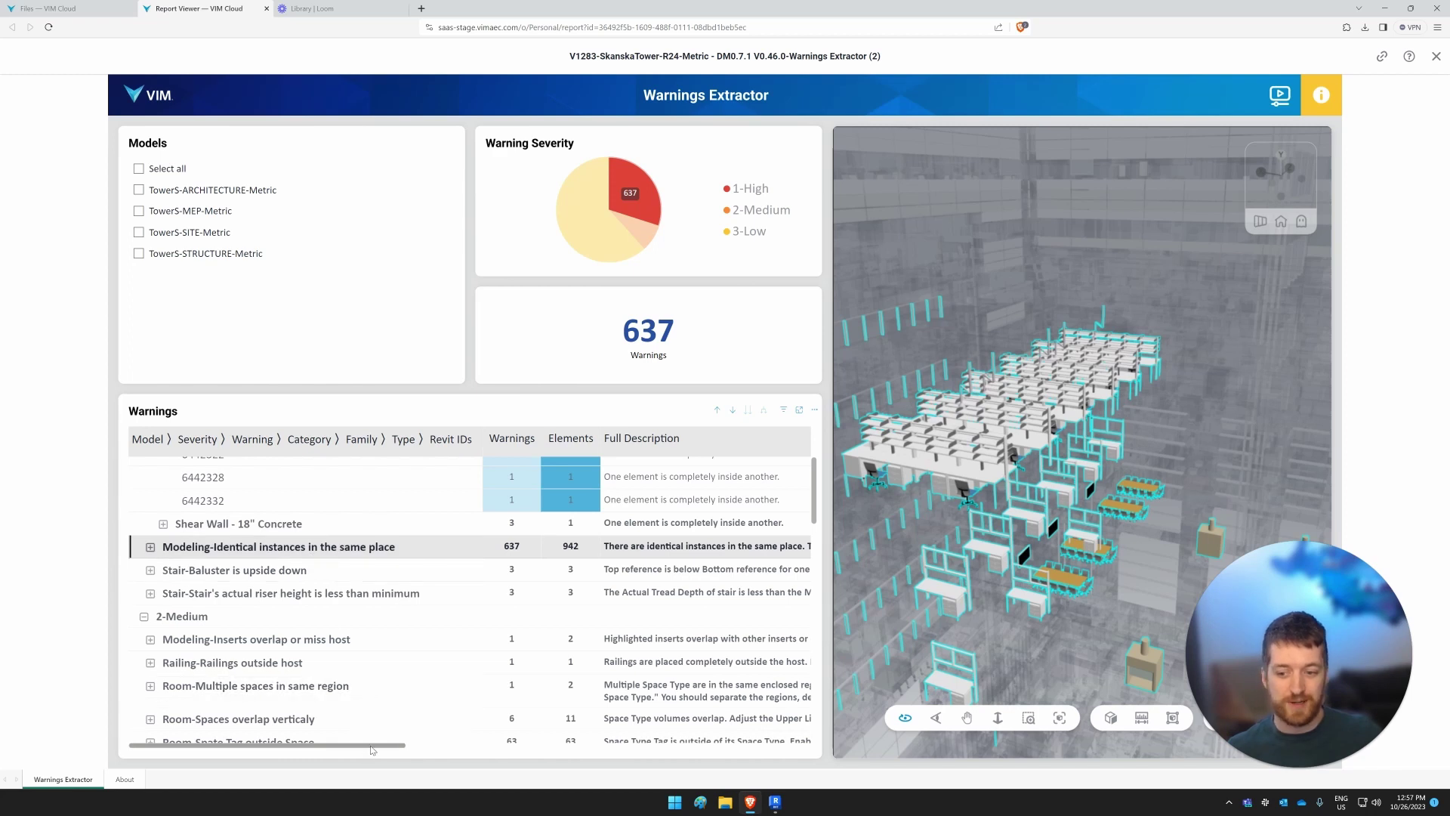
drag(373, 750, 412, 759)
scroll(446, 744, down, 1)
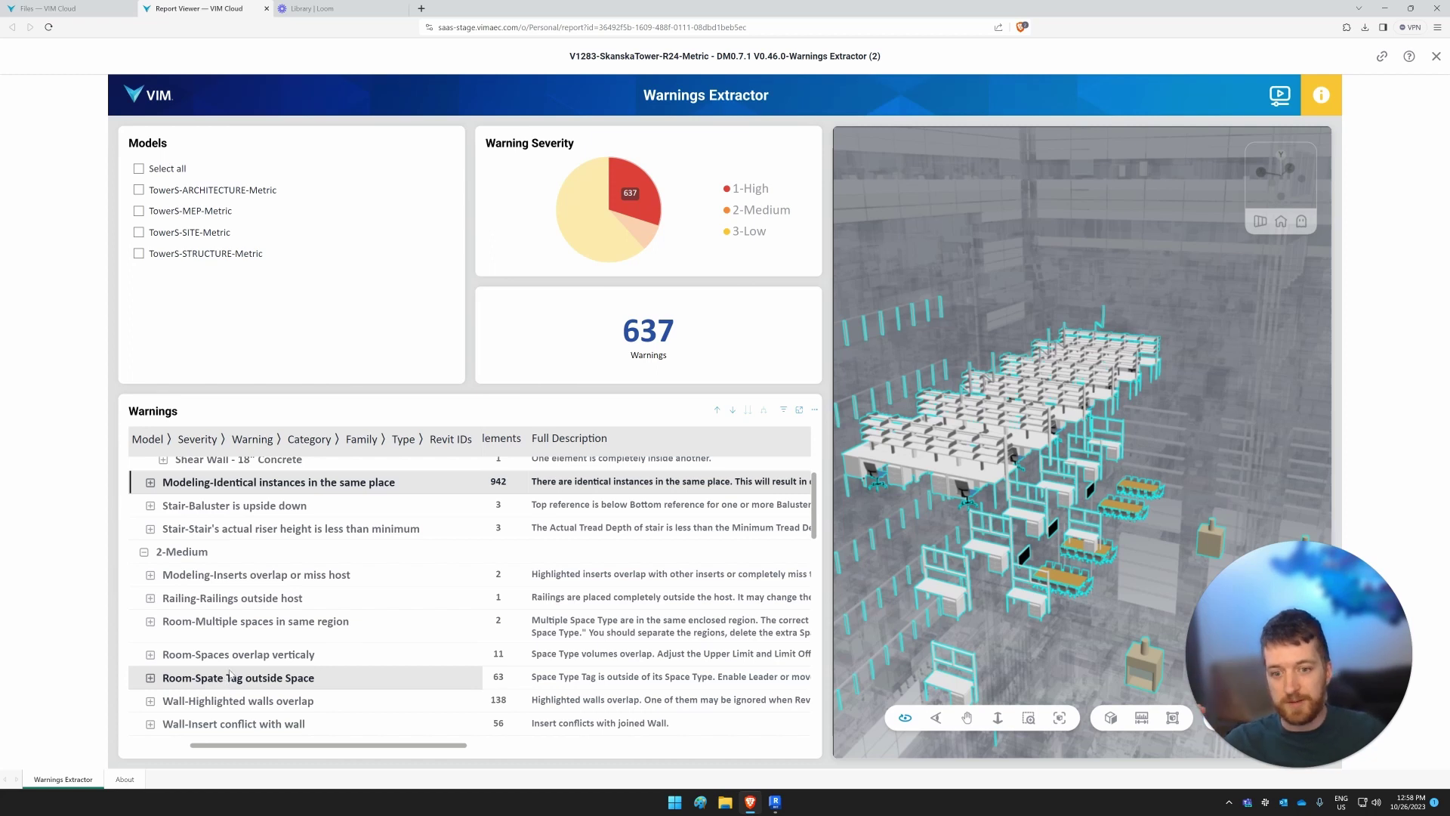
Filter to the Railings outside host warning and expand the table down to Revit IDs.
click(226, 598)
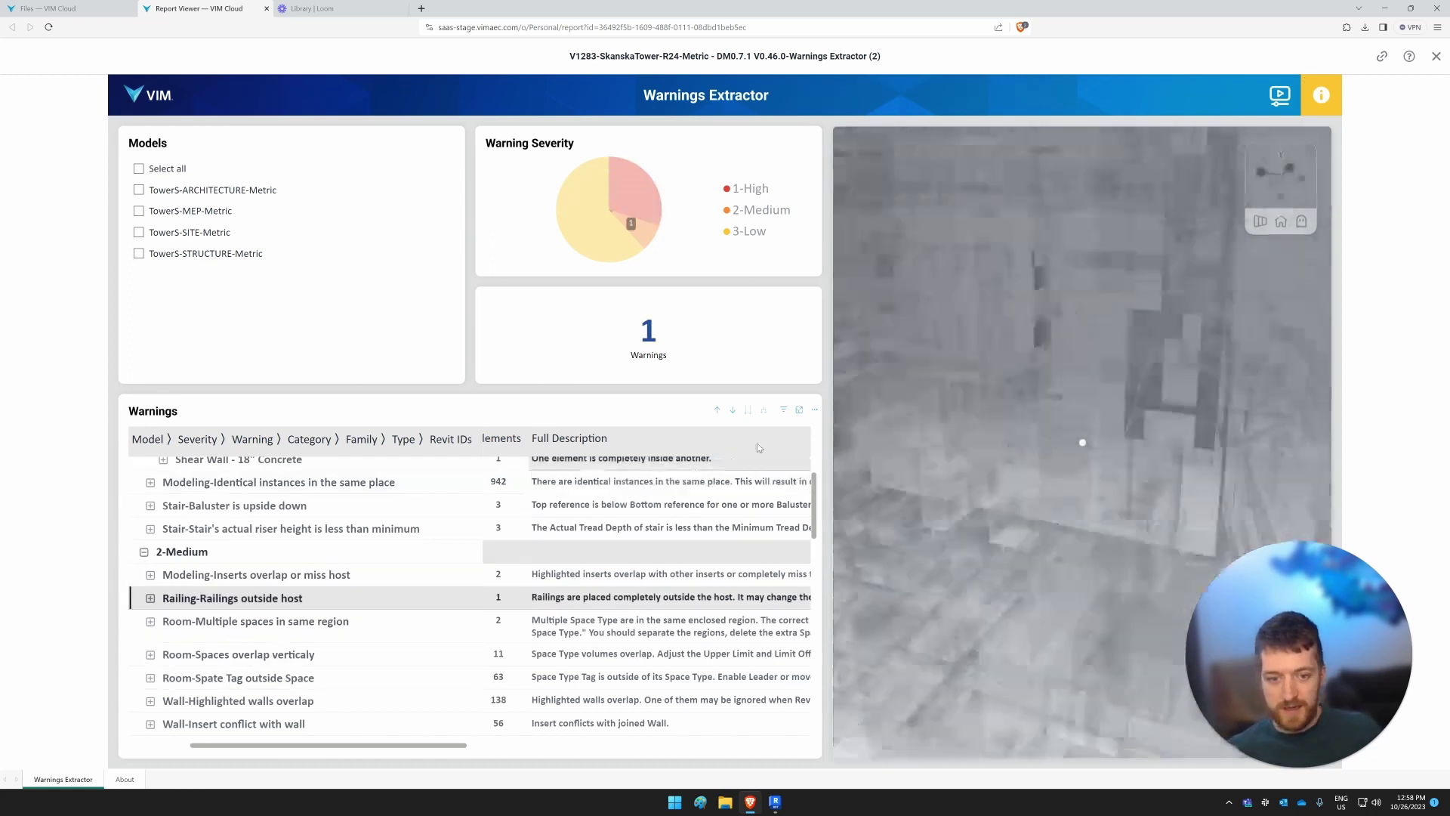
scroll(393, 530, up, 3)
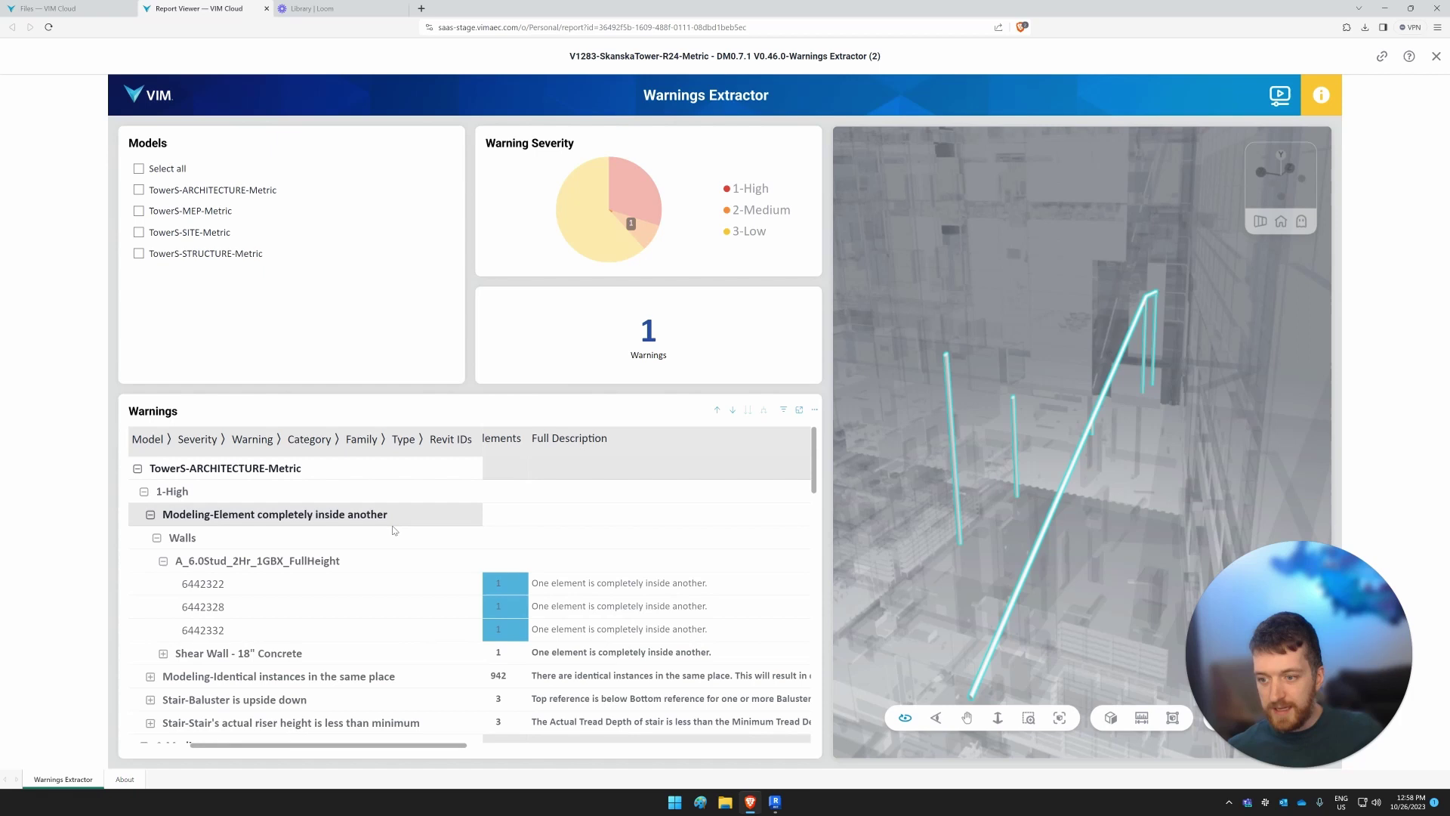
click(717, 409)
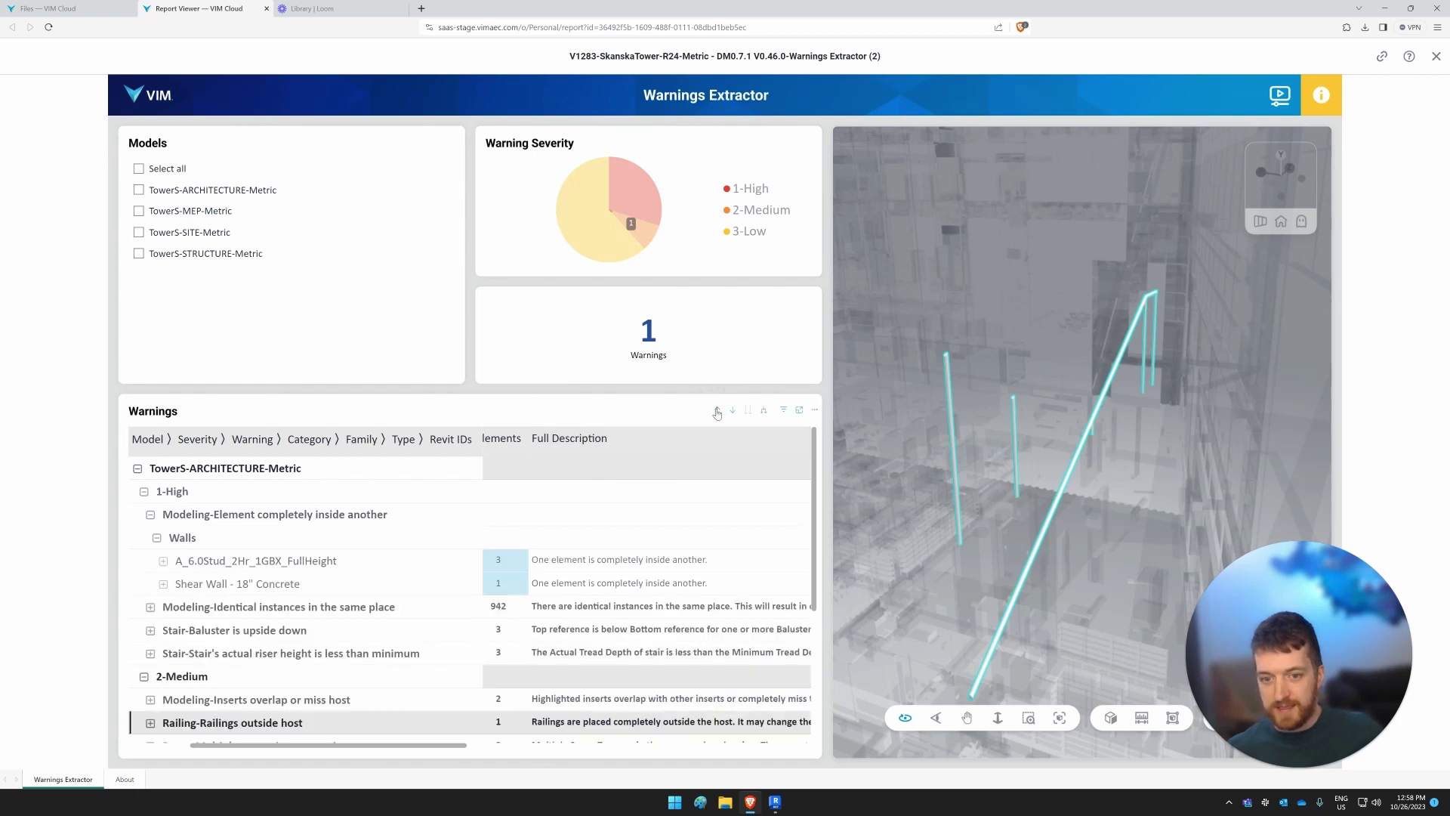
click(764, 413)
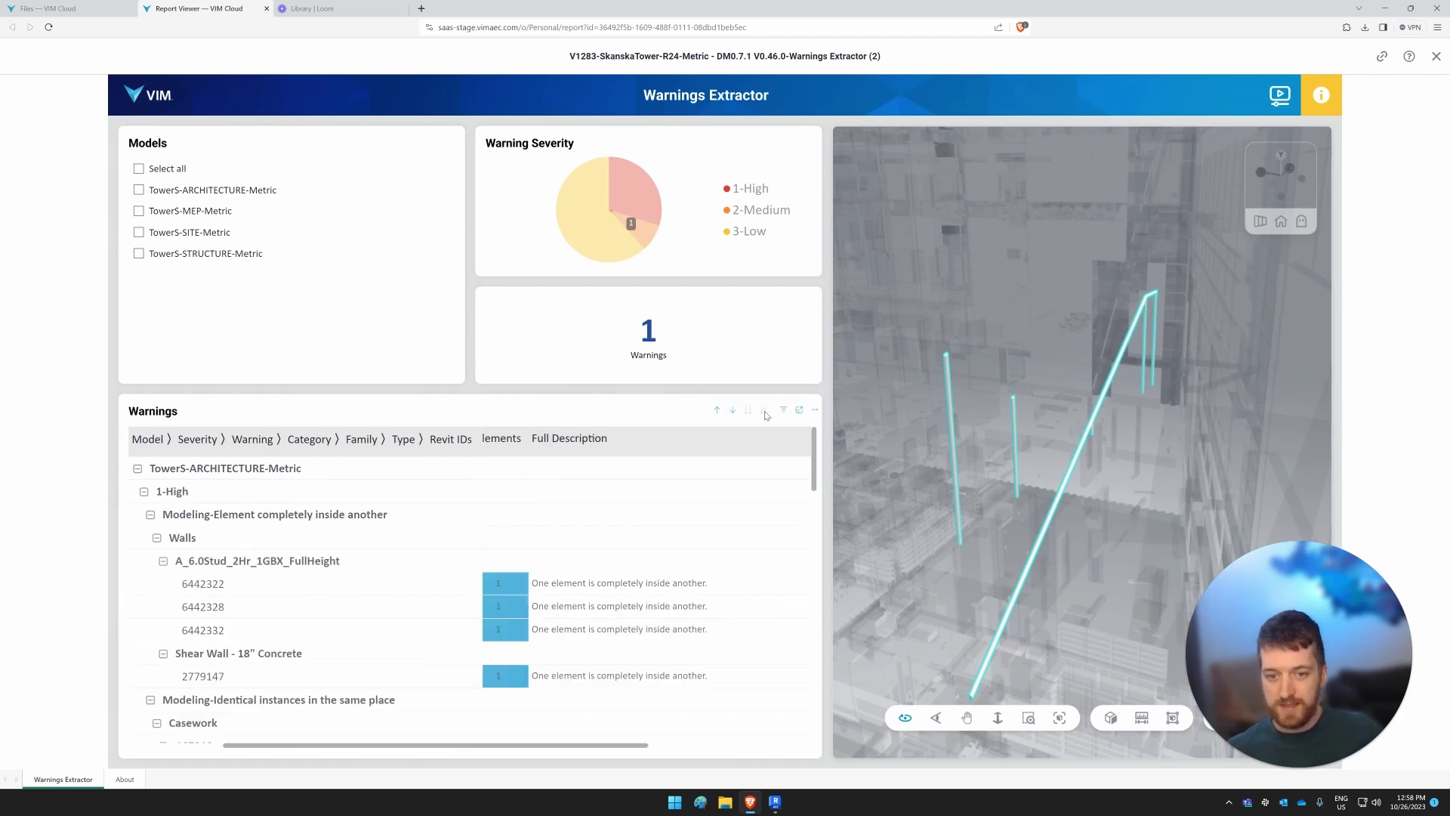
click(717, 412)
click(764, 413)
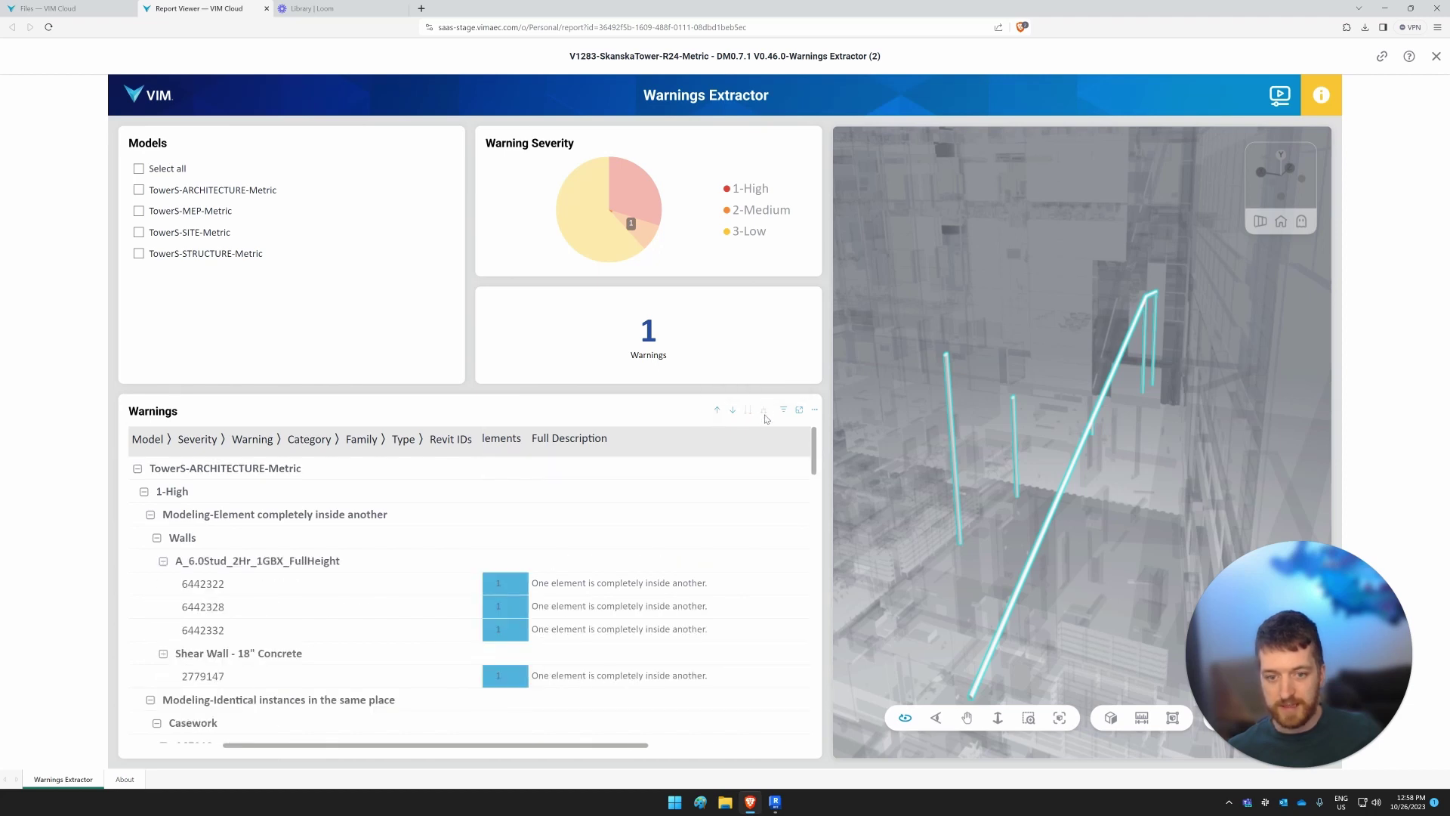
Export the table's data with current layout as data.xlsx and open the workbook.
click(812, 413)
click(838, 424)
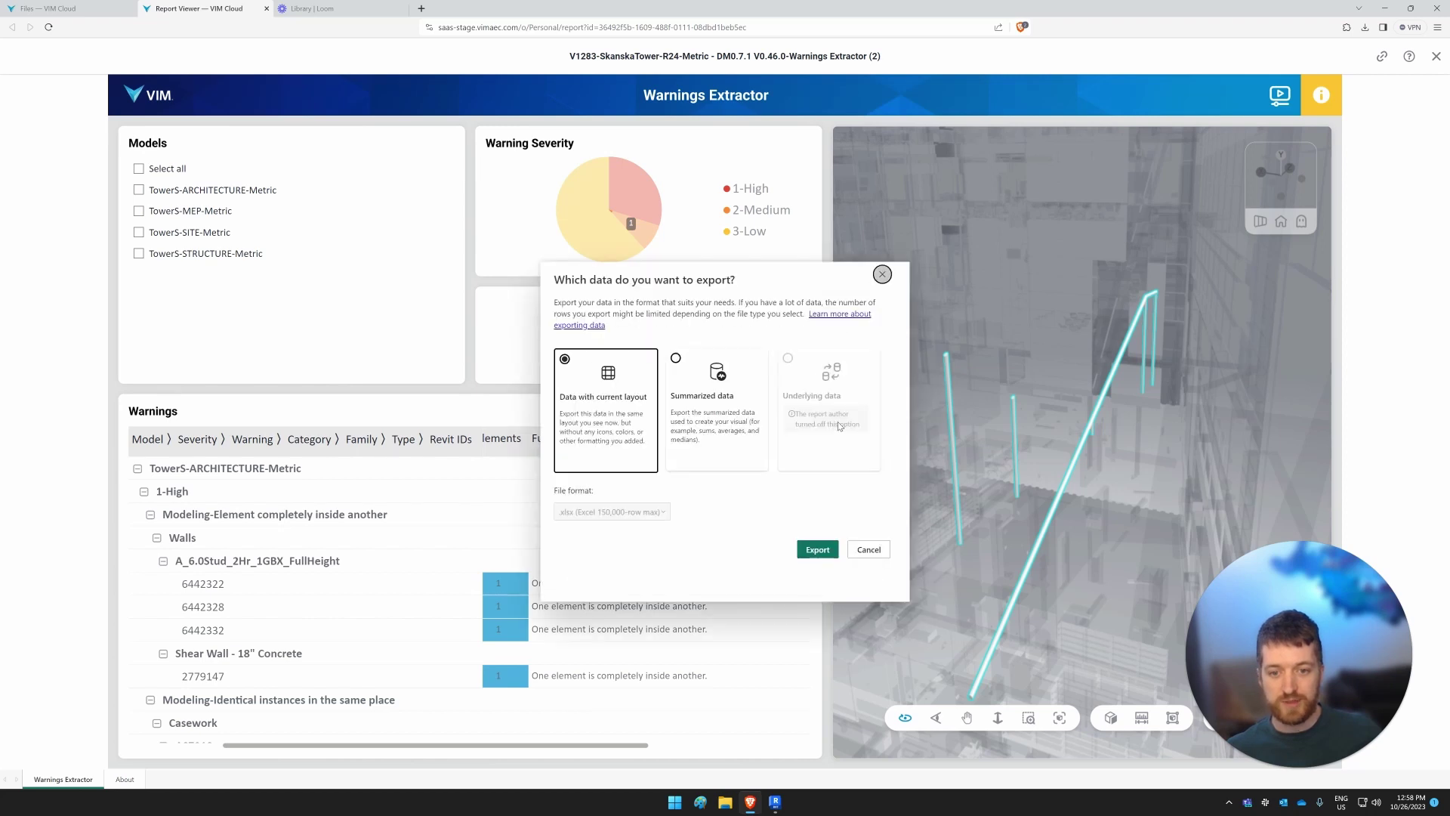
click(836, 550)
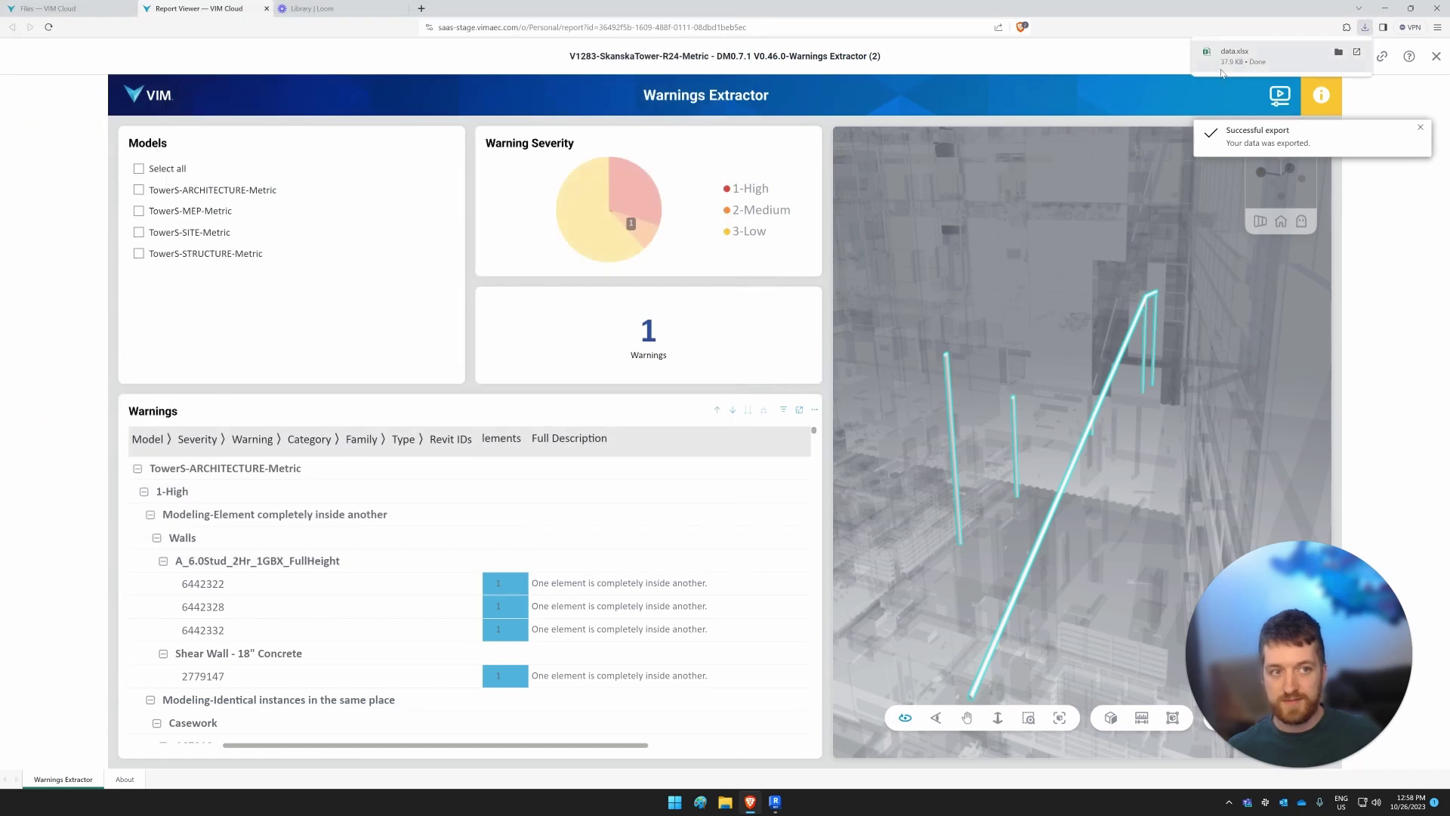
click(1235, 57)
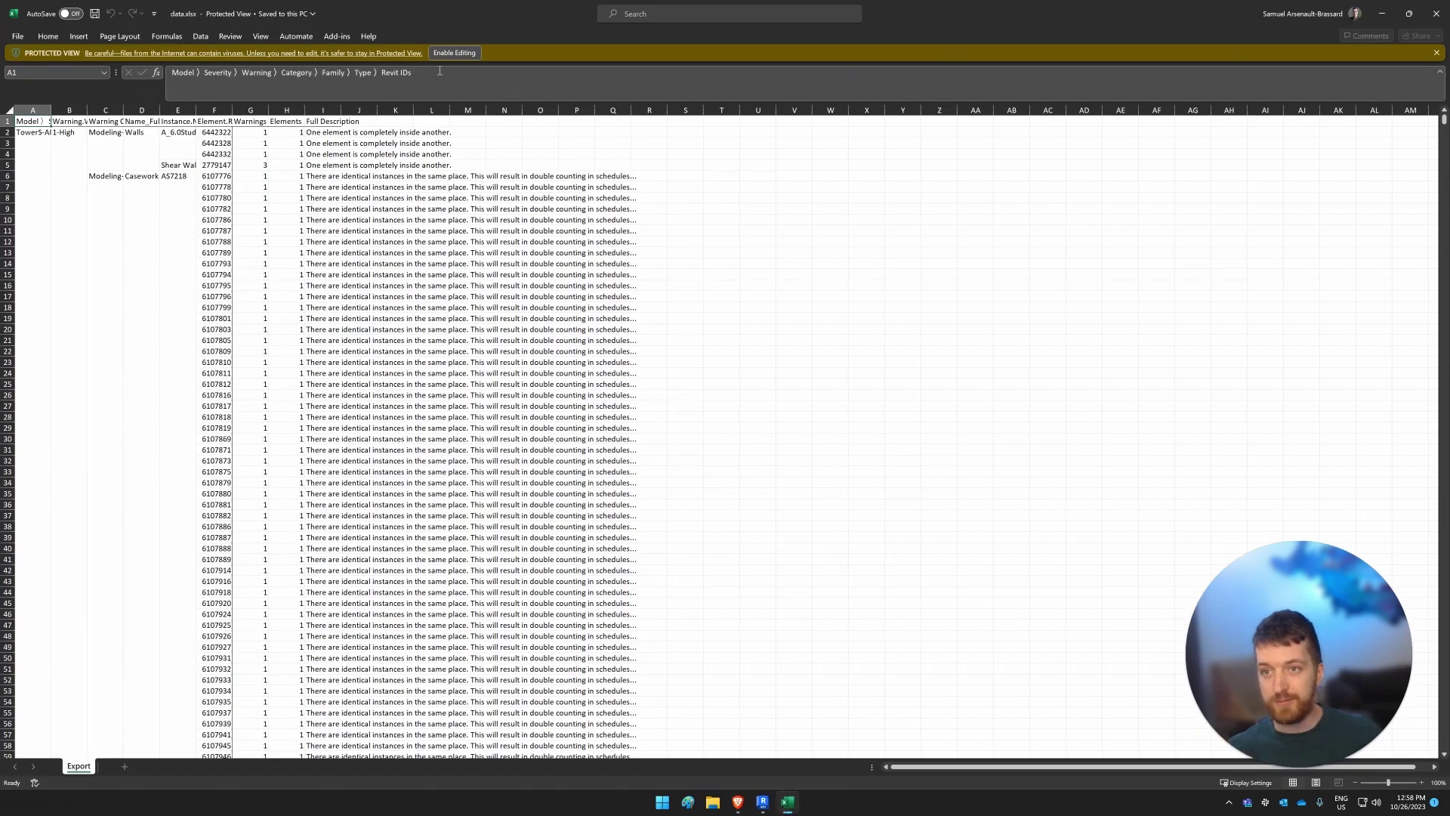
Enable editing in data.xlsx and AutoFit every column width across the whole sheet.
click(454, 52)
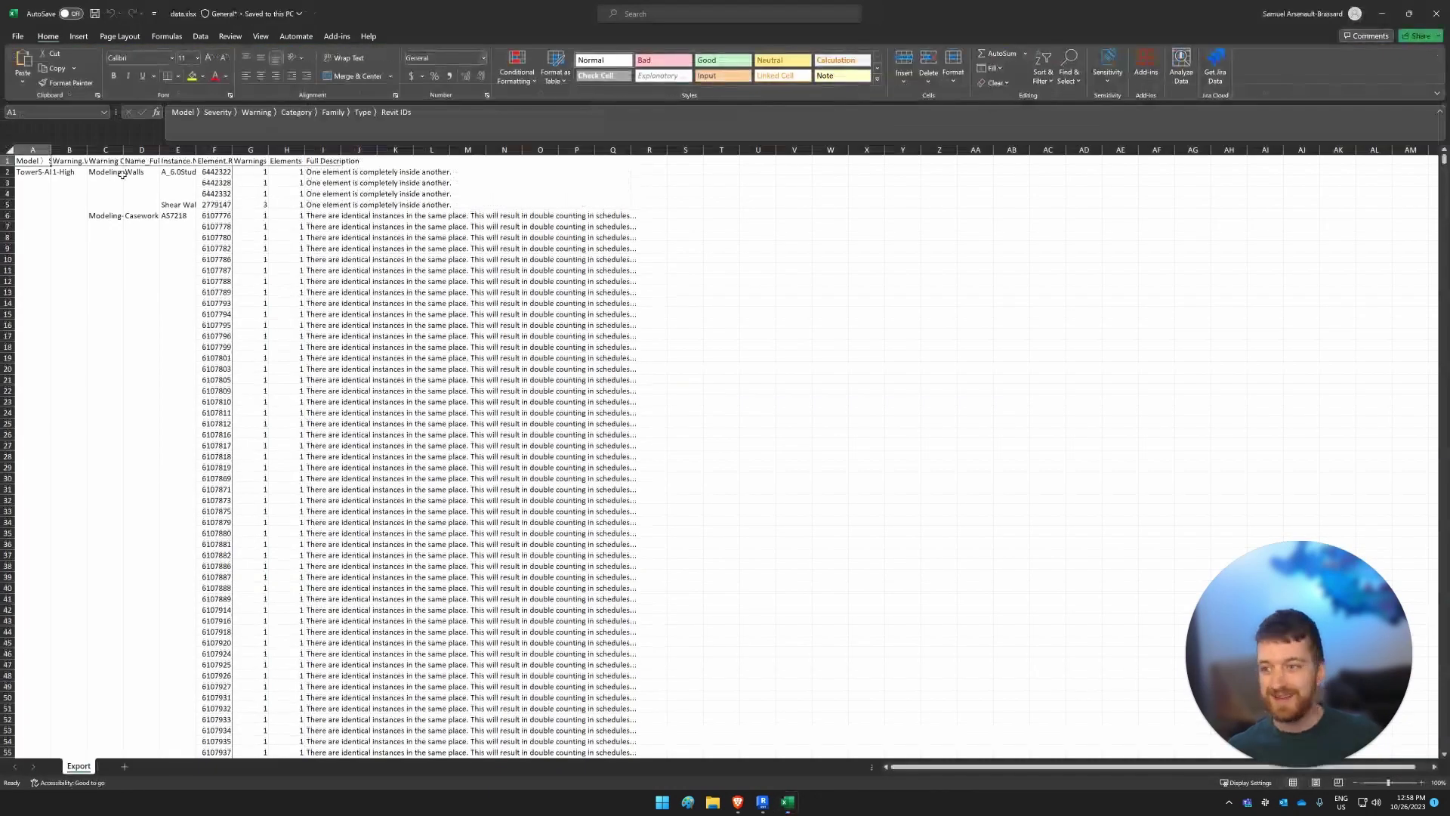
click(217, 216)
click(6, 150)
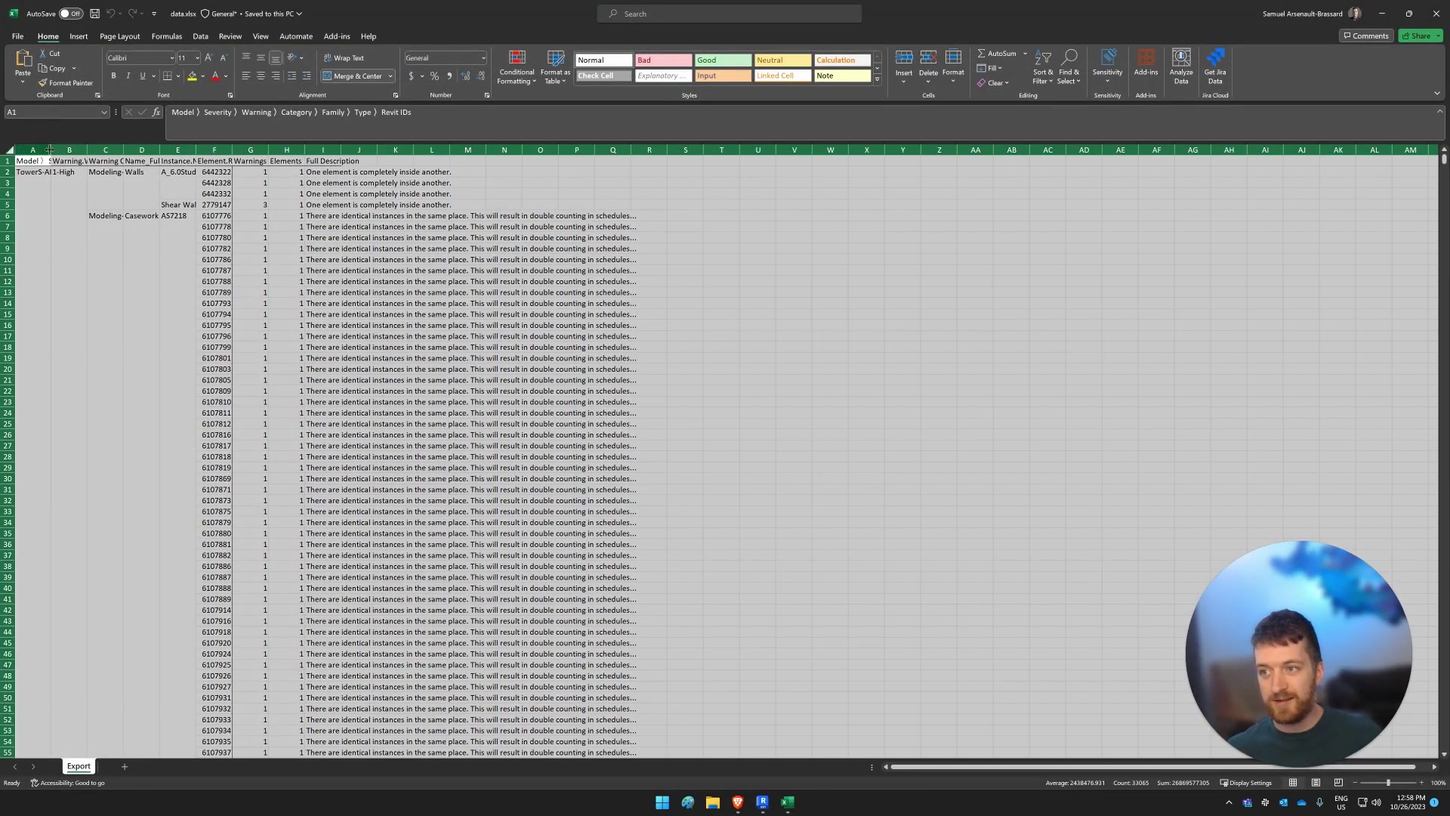
double_click(50, 150)
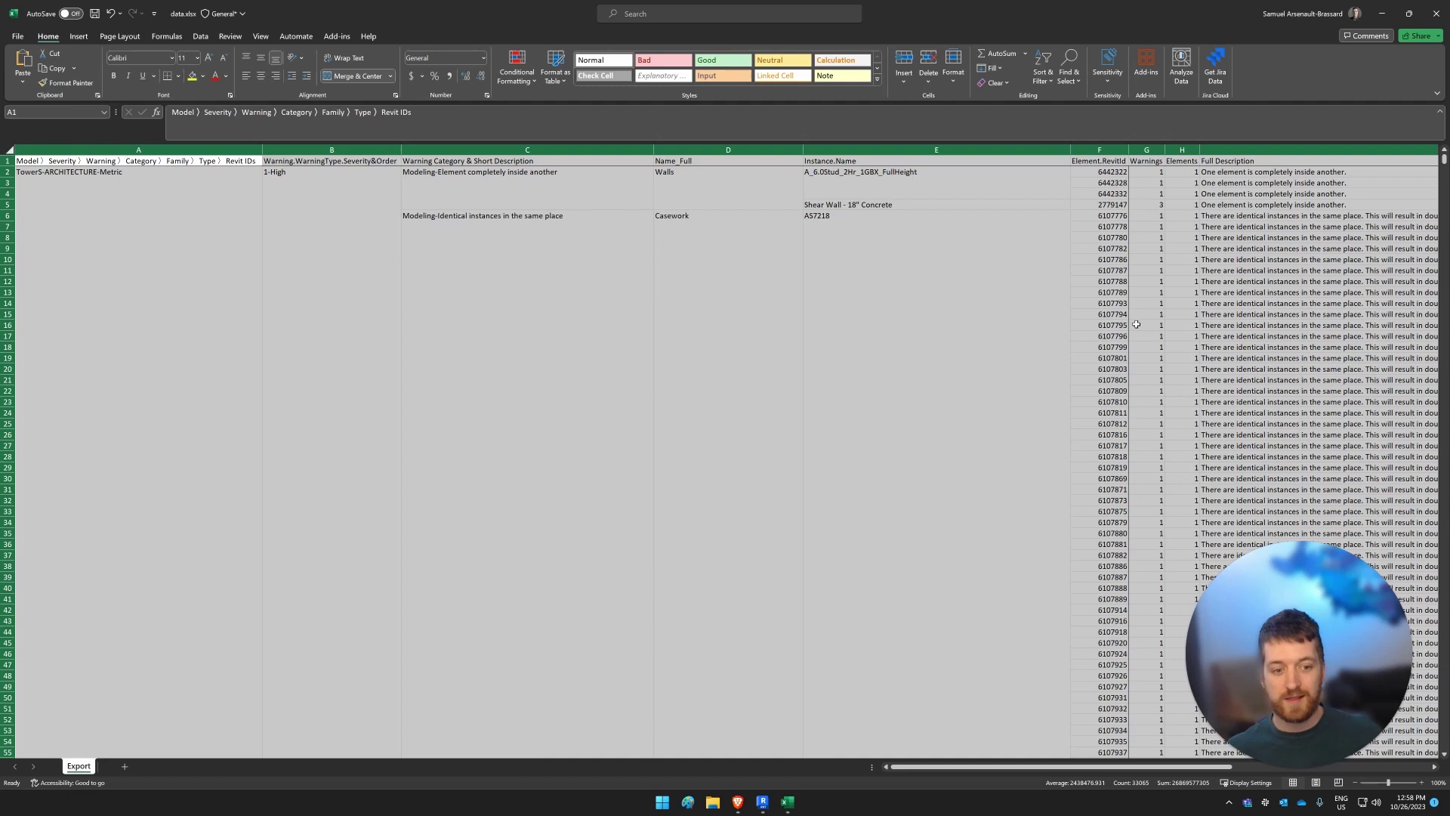
click(1099, 315)
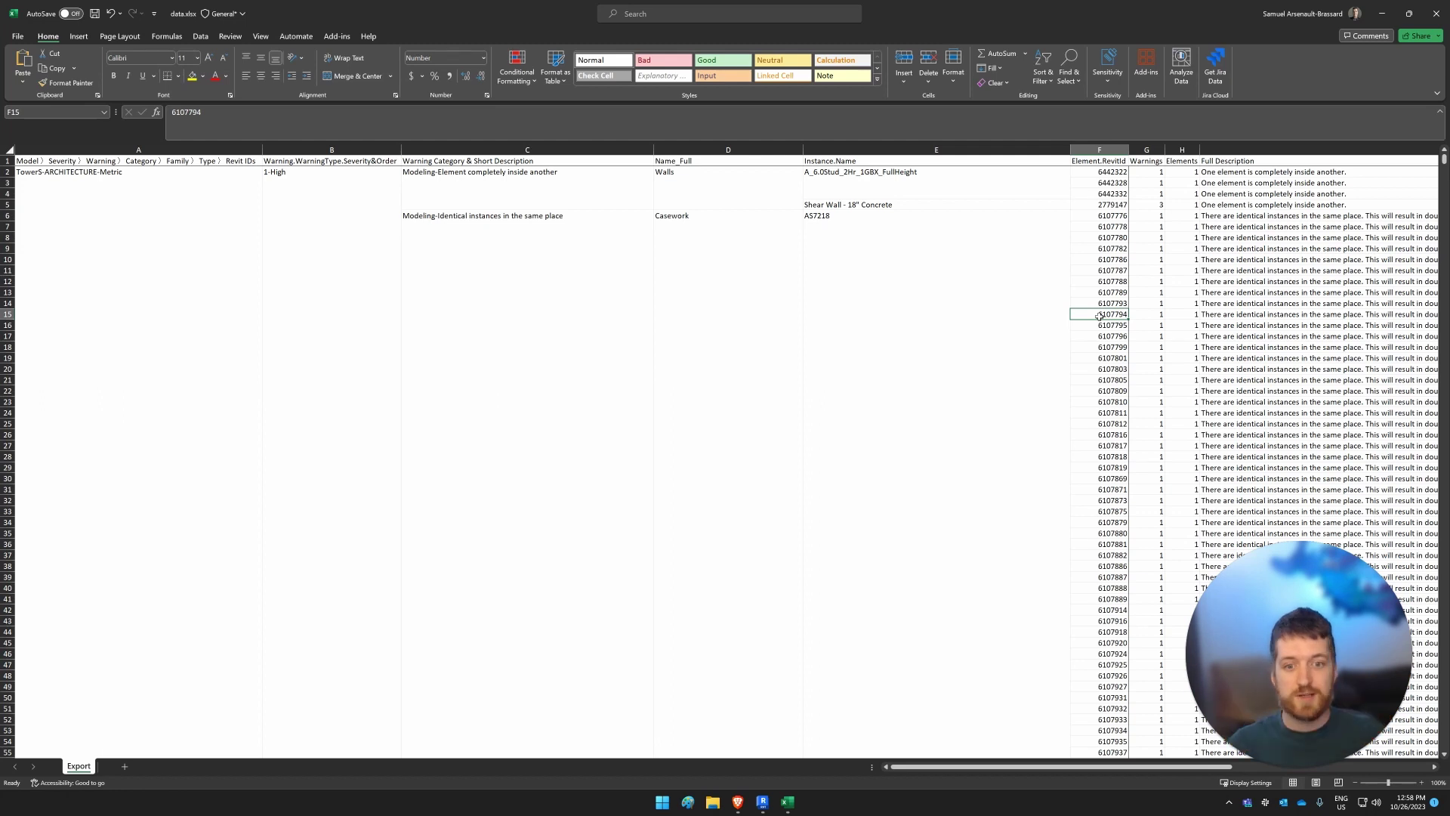
click(1381, 13)
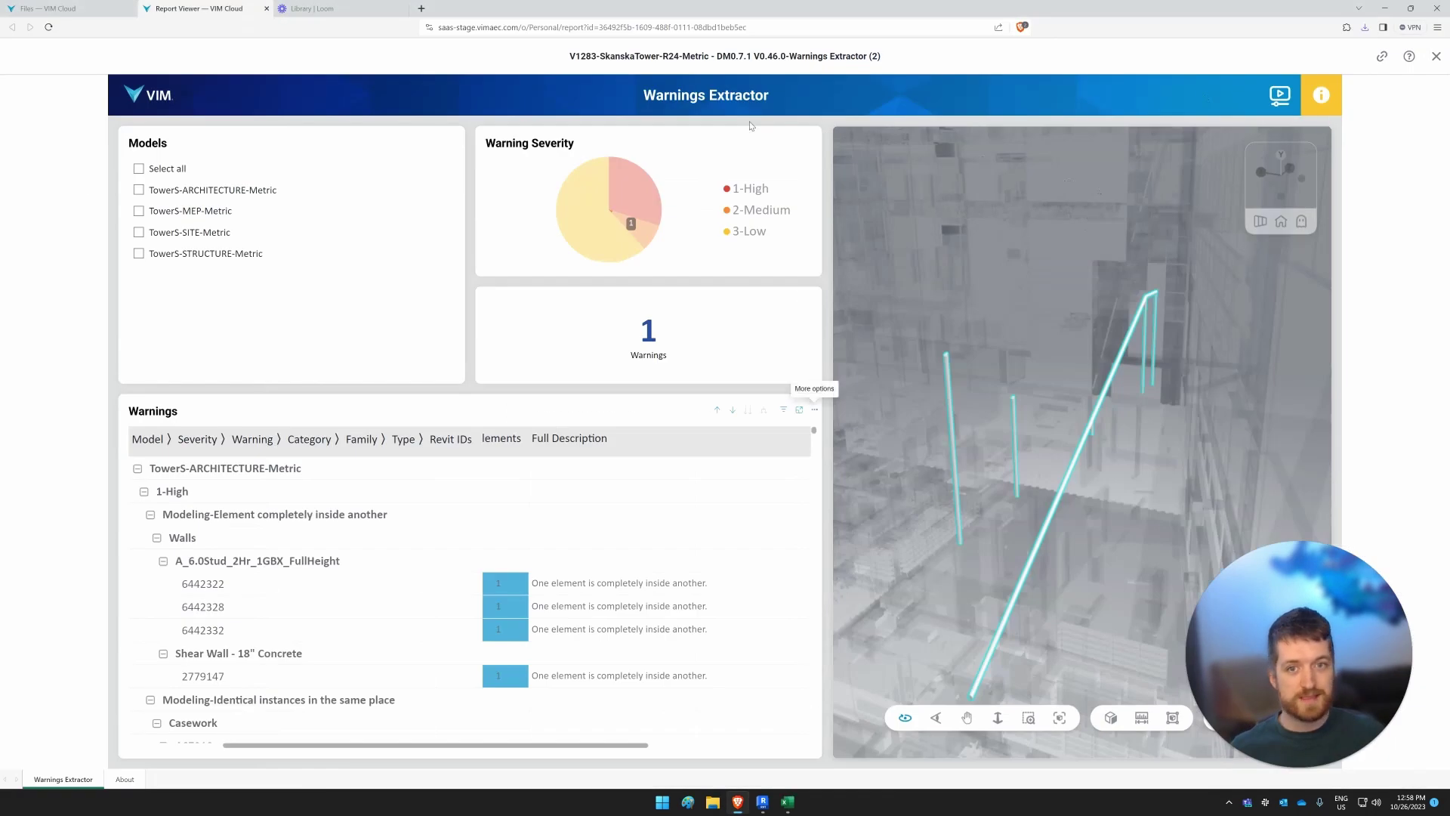
click(1382, 56)
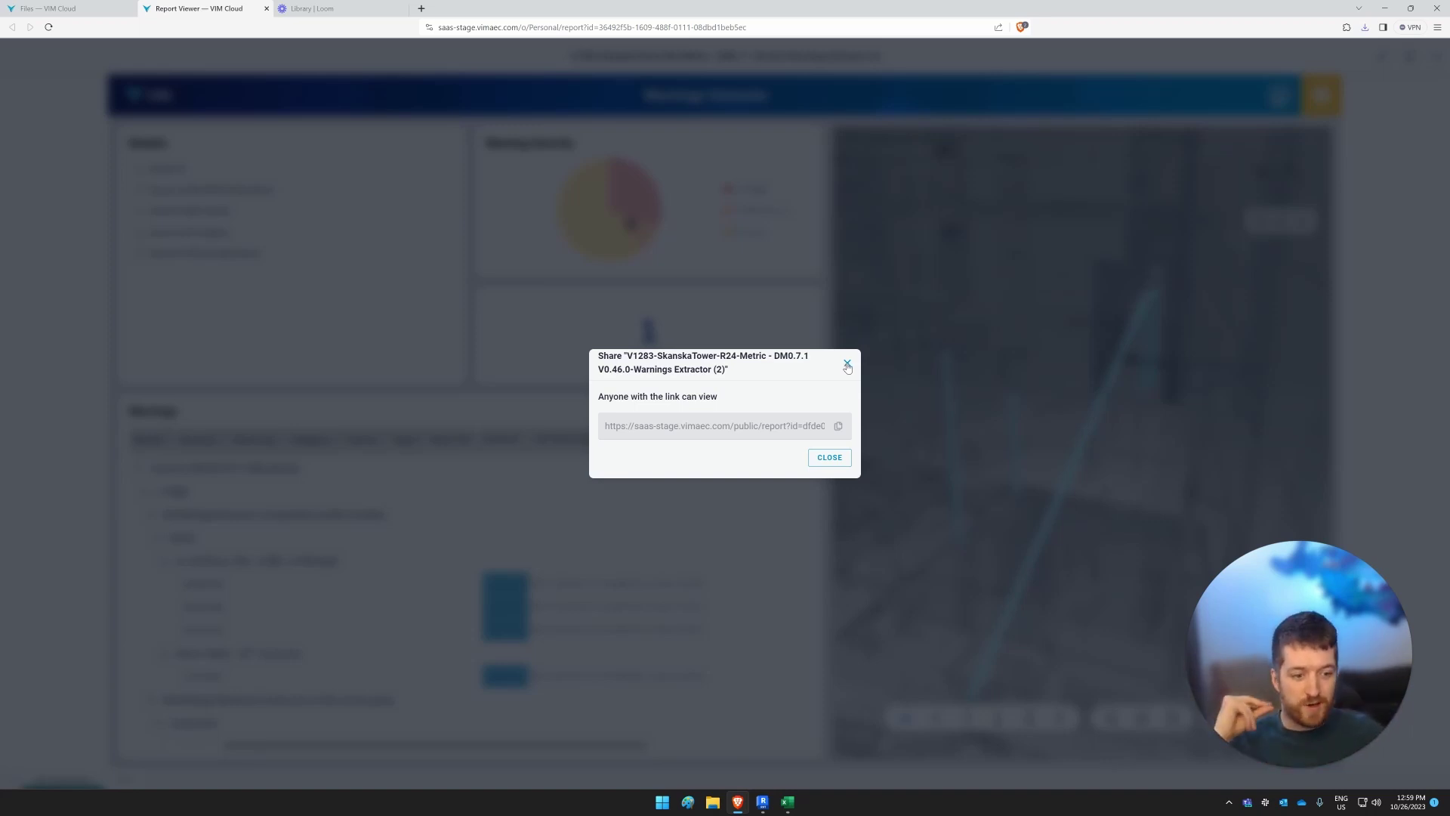
click(847, 366)
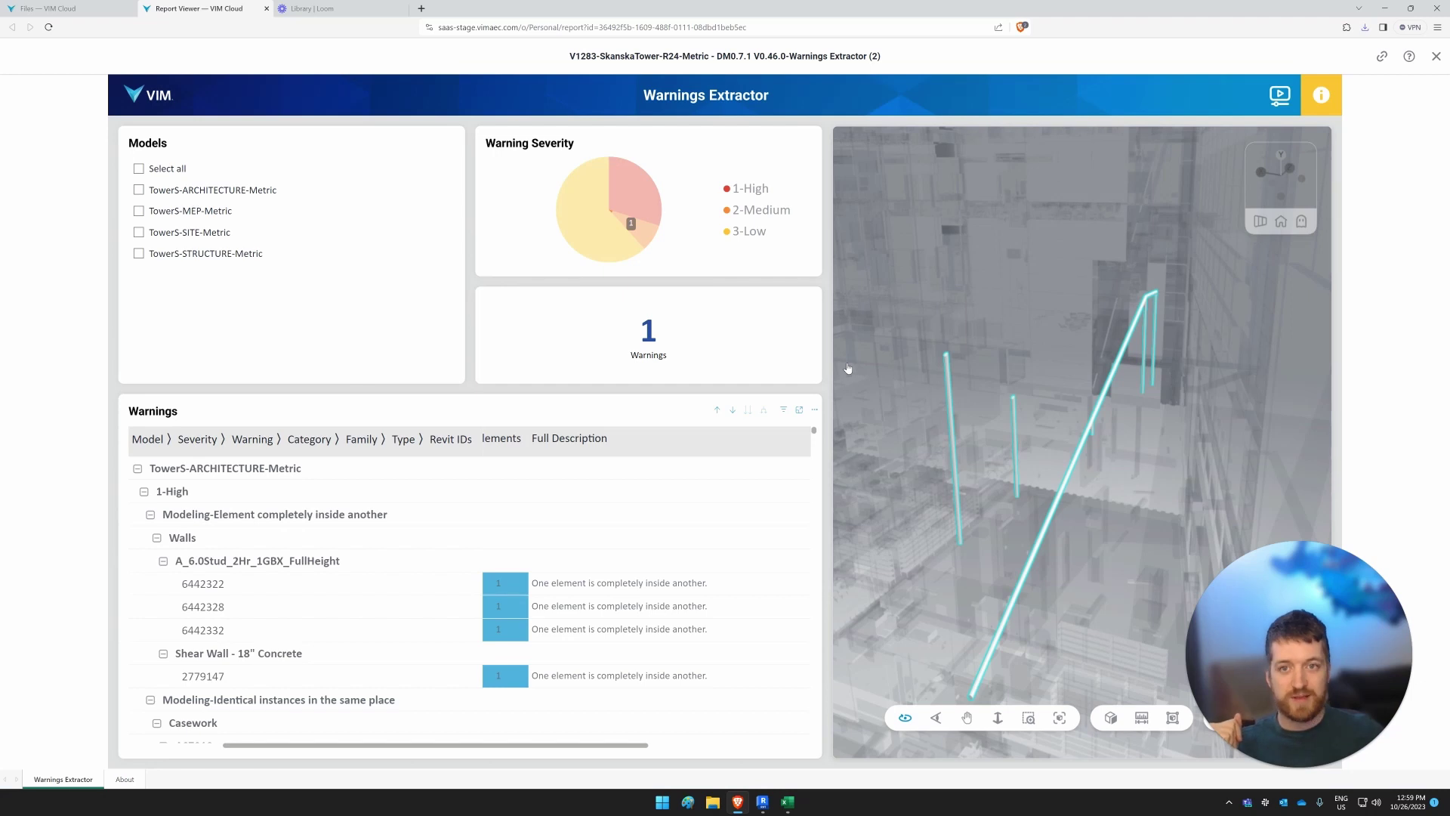